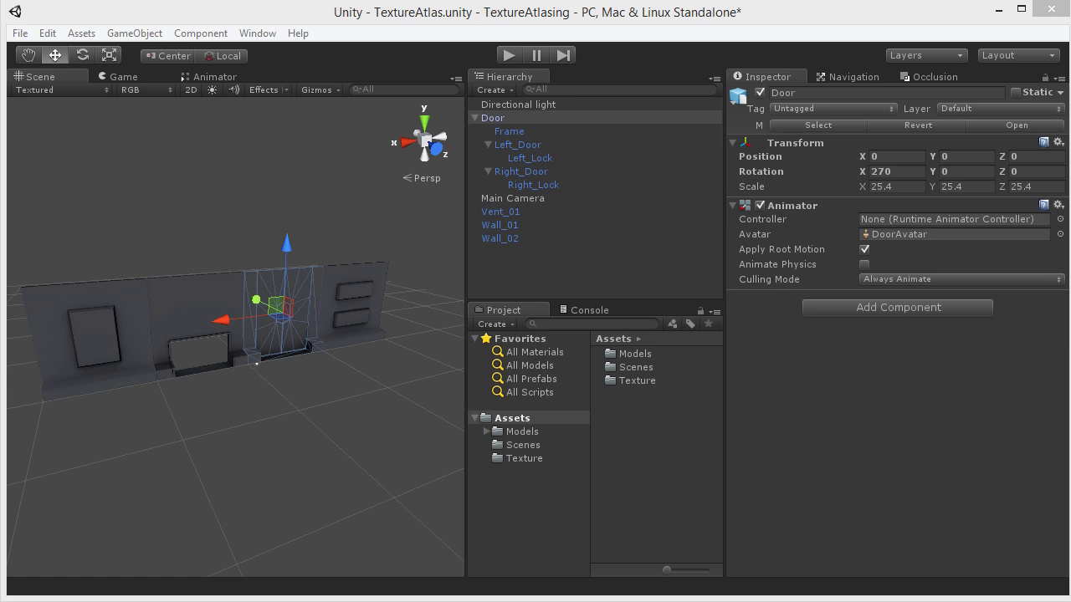
- Inspect Wall_02 and then Wall_01, confirming each has its own separate Diffuse material
click(125, 361)
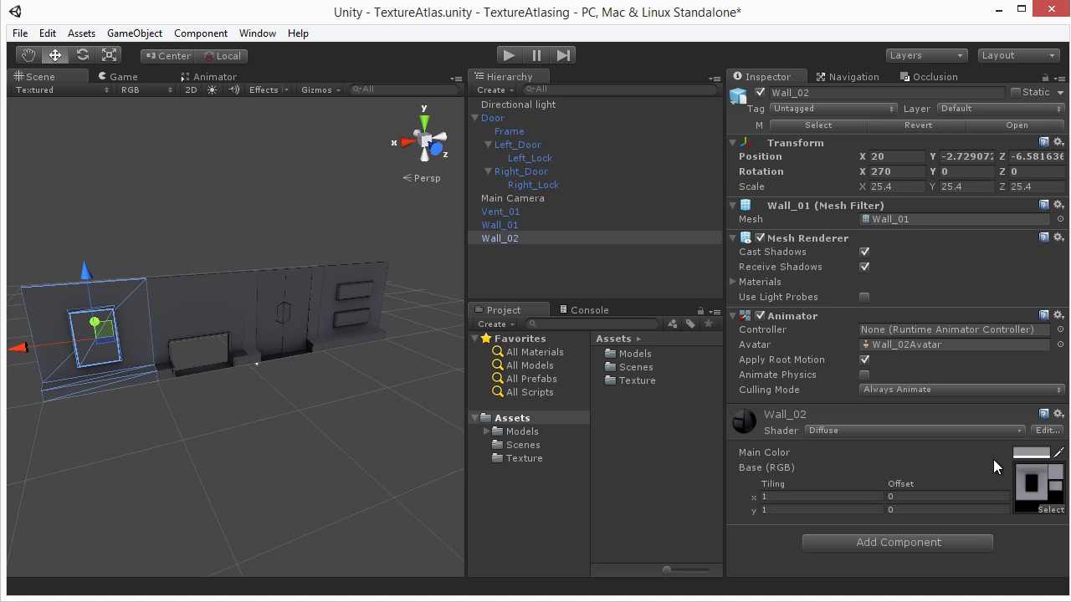
click(351, 315)
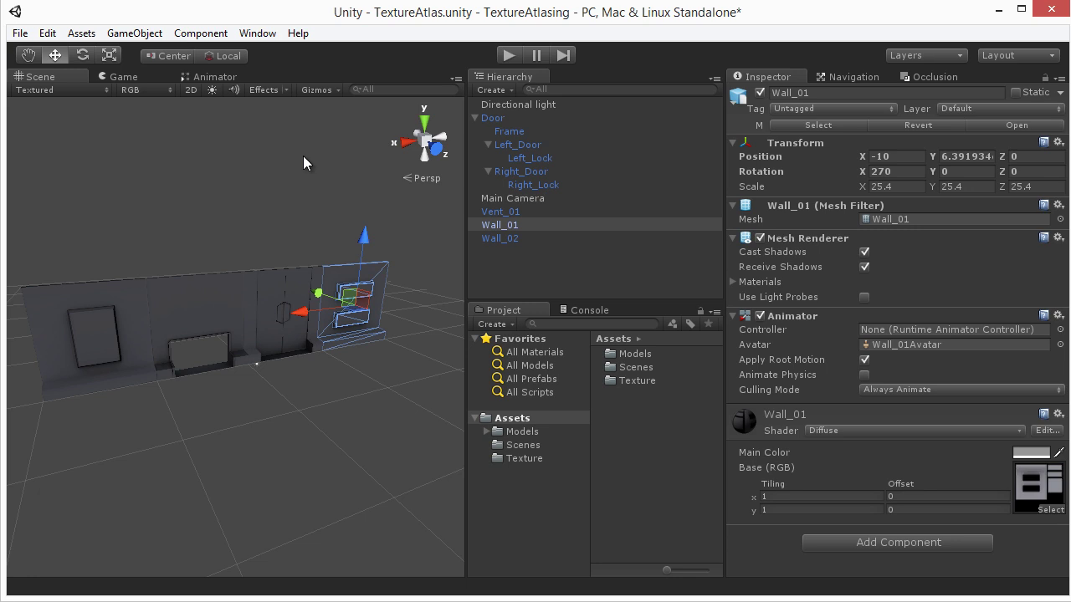
click(282, 288)
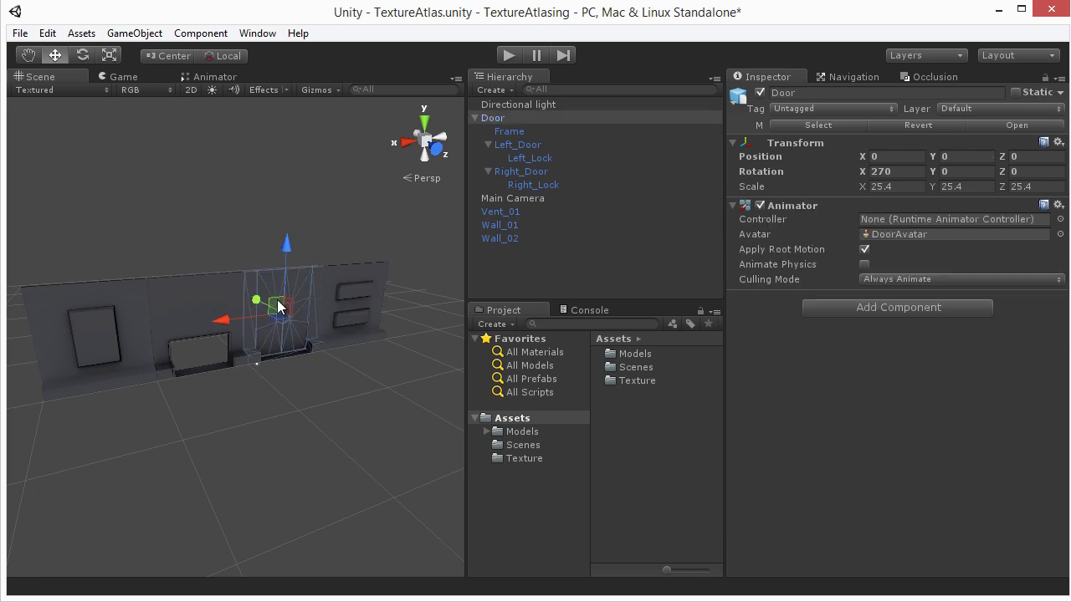
click(509, 132)
click(512, 146)
click(527, 158)
click(522, 171)
click(530, 185)
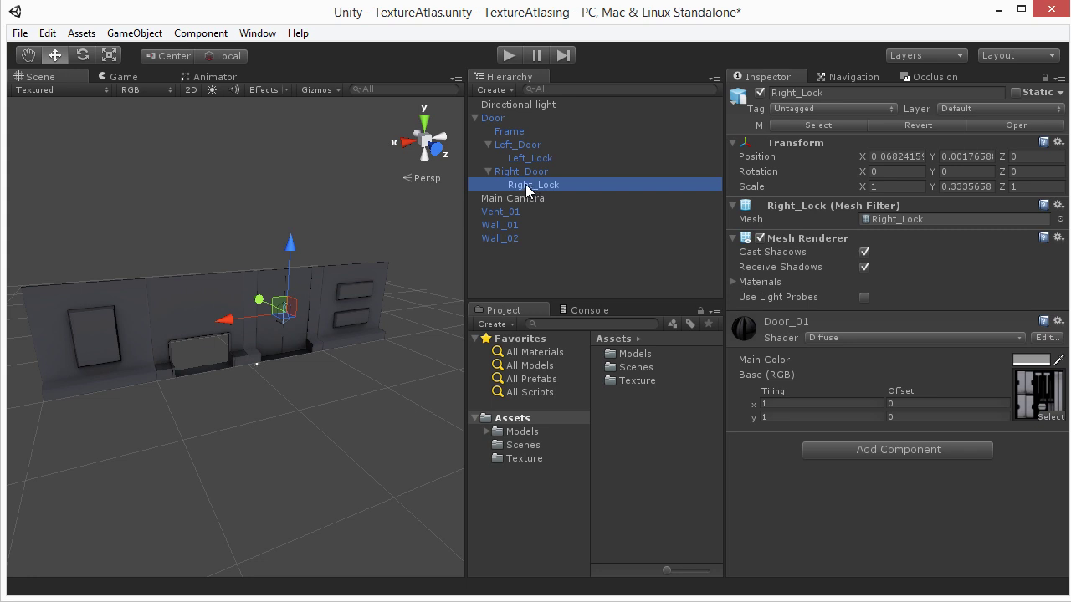
click(523, 172)
click(527, 158)
click(514, 144)
click(517, 131)
click(492, 119)
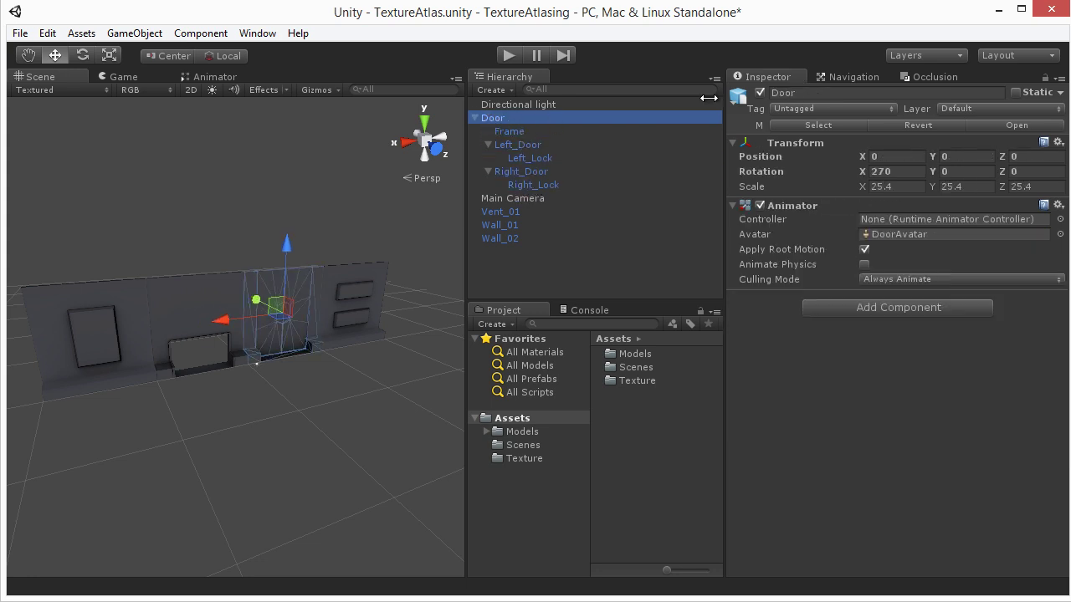
click(525, 132)
key(Down)
key(Down)
key(Down)
key(Down)
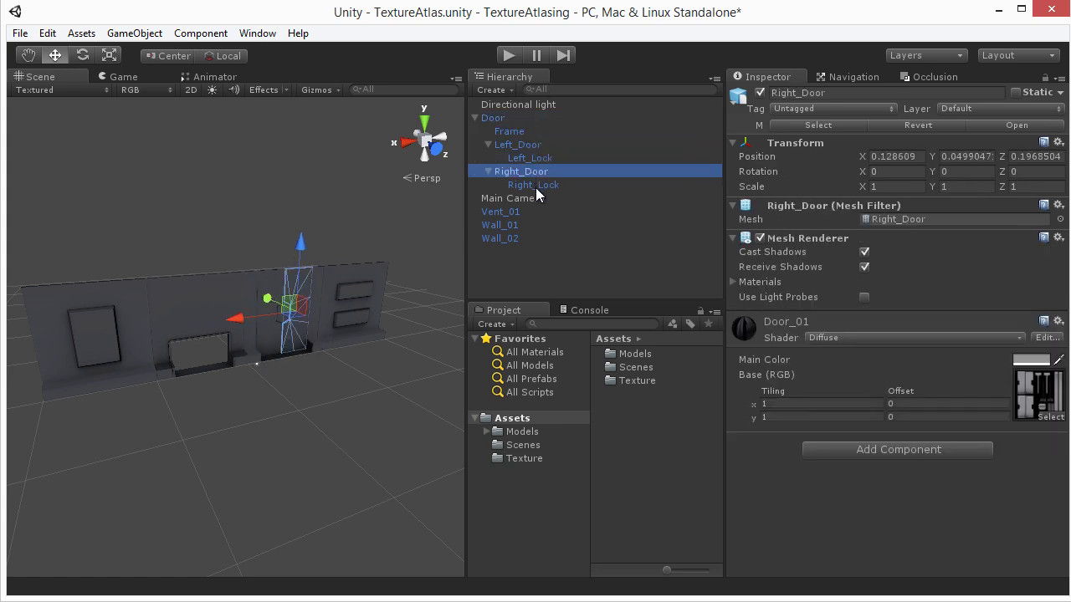
click(380, 302)
click(217, 307)
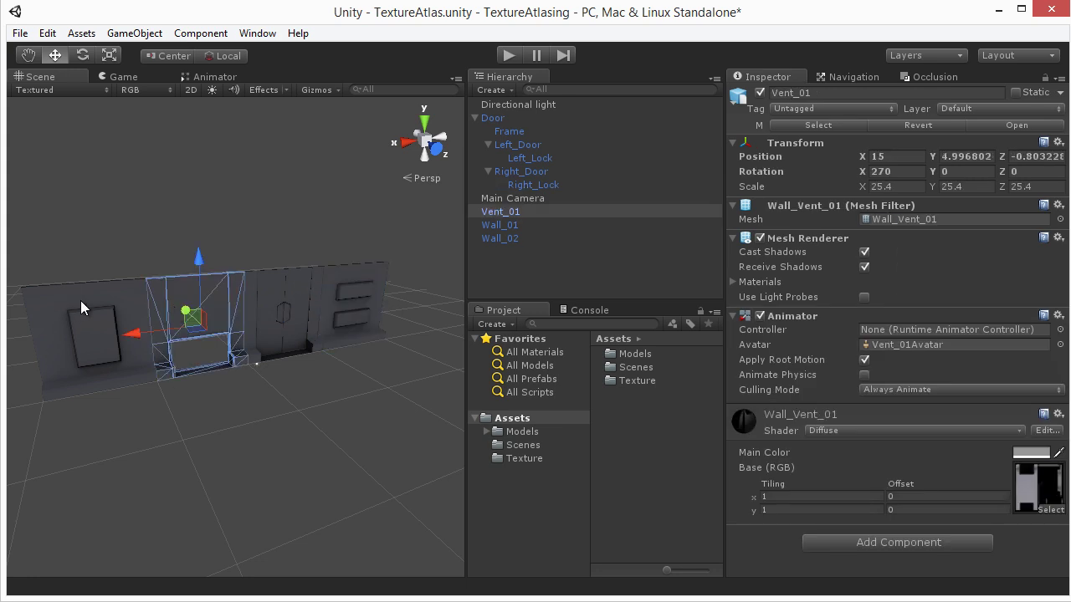
click(80, 301)
click(241, 308)
click(362, 295)
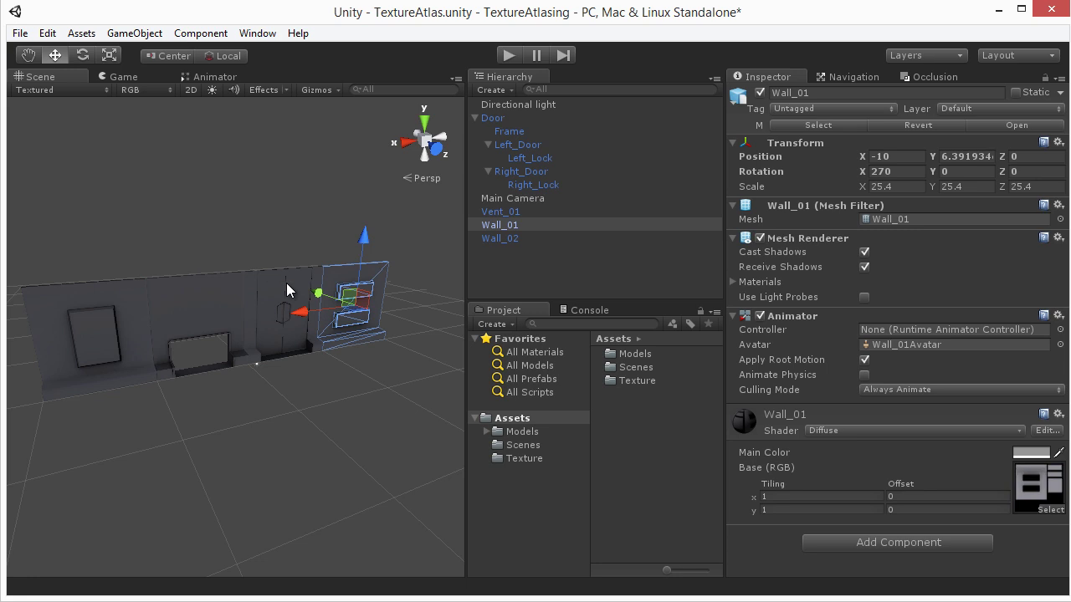
- Check the Game view stats (8 draw calls, 0 saved by batching), then select Door in the Scene view
click(126, 77)
click(397, 90)
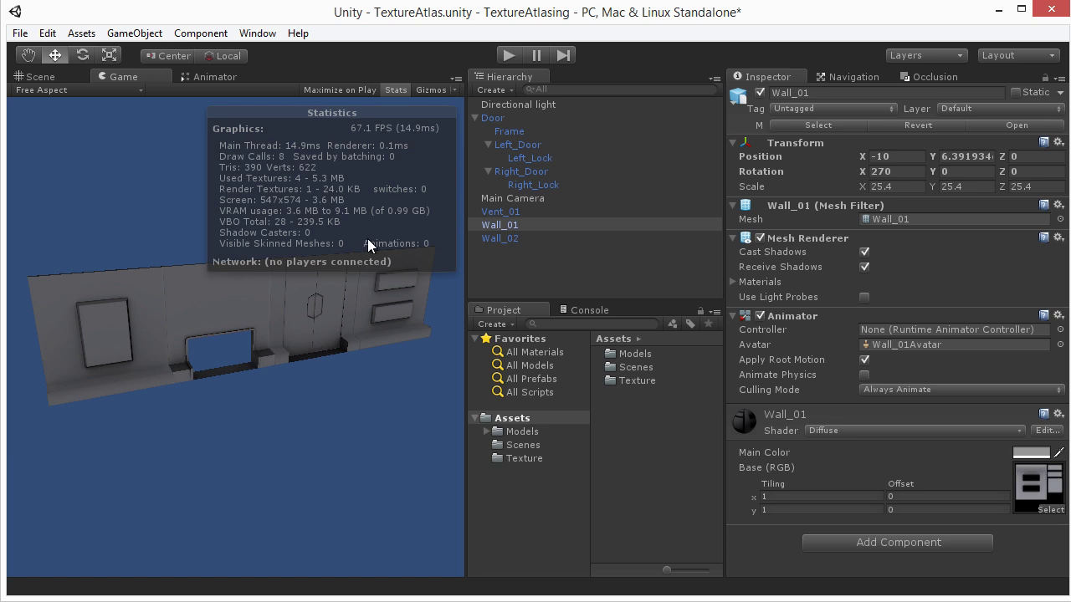
click(390, 90)
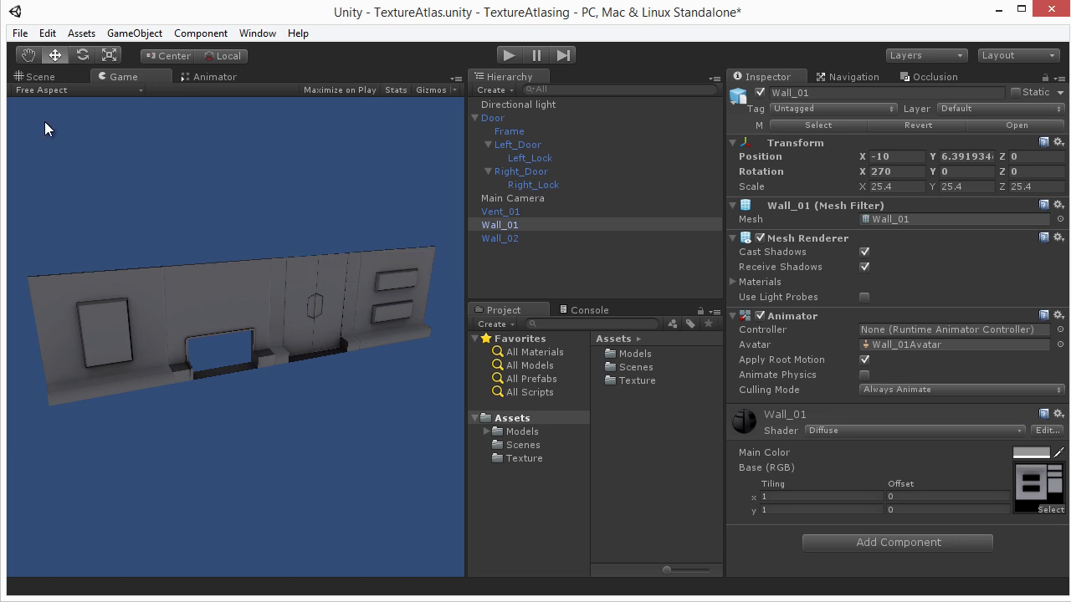
click(40, 76)
click(545, 118)
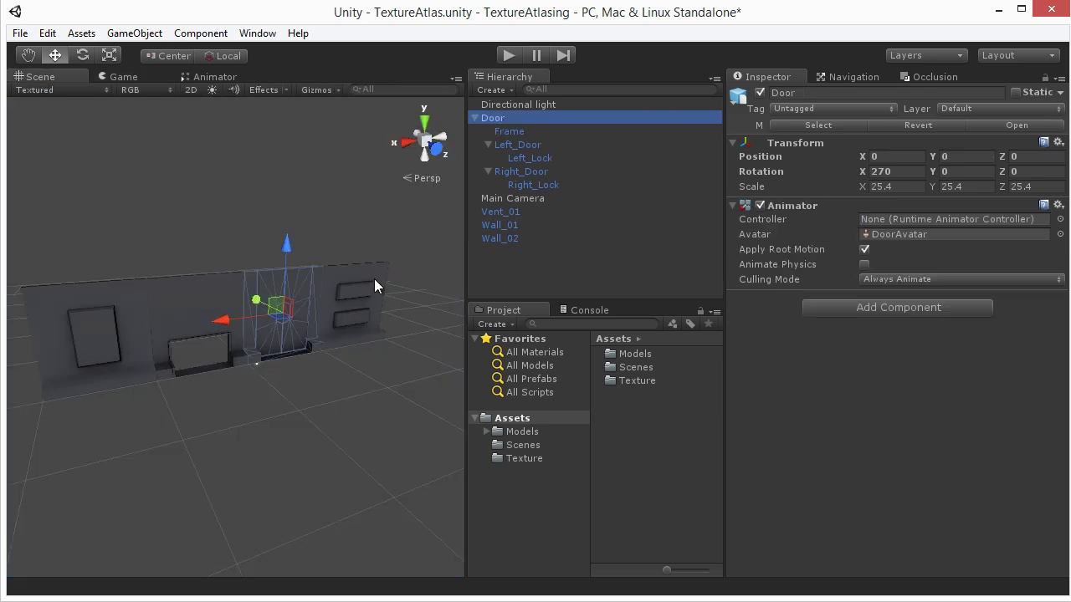
- Flag Door and all its children Static, then view Game stats, which still show 8 draw calls
click(1016, 93)
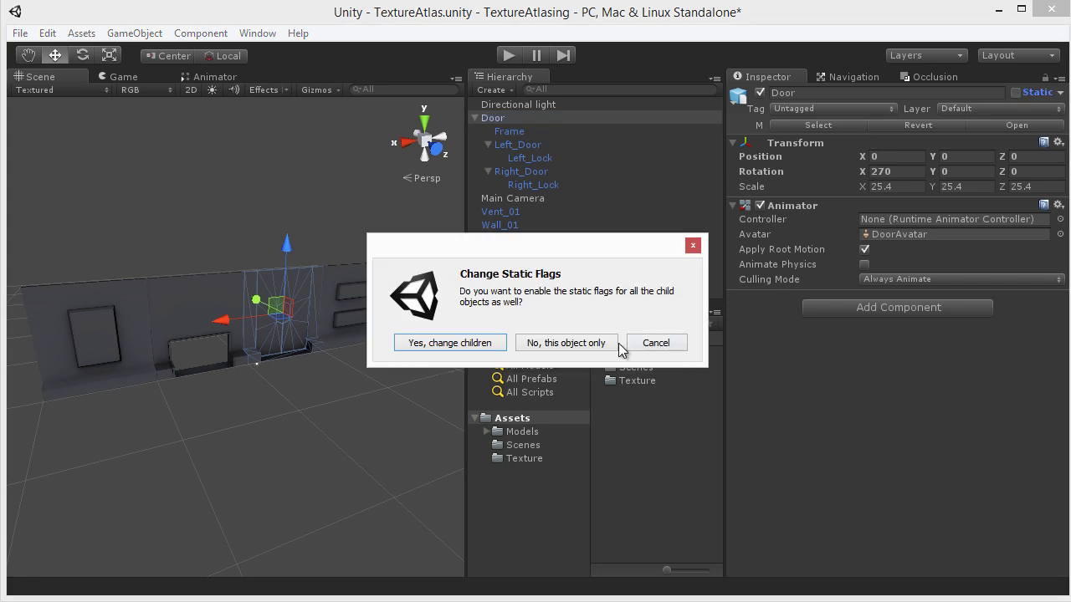
click(444, 347)
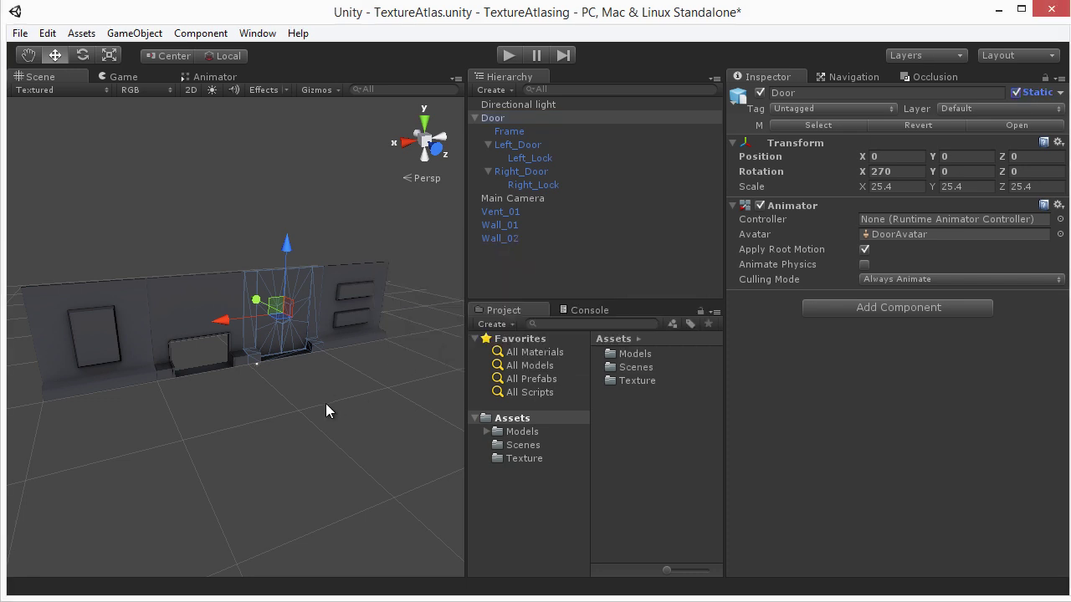
click(325, 403)
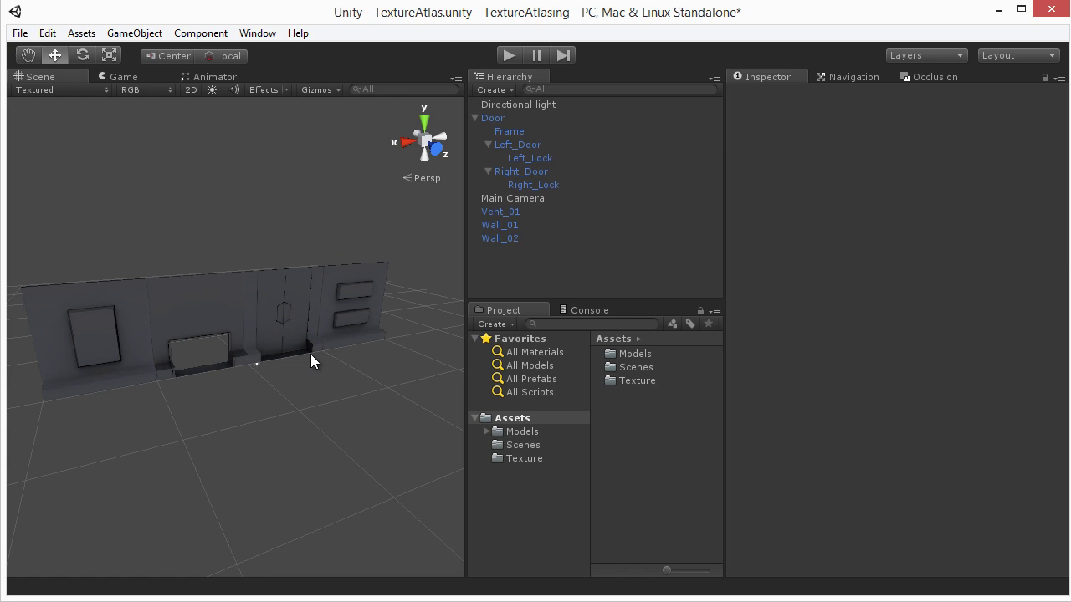
click(125, 77)
click(395, 91)
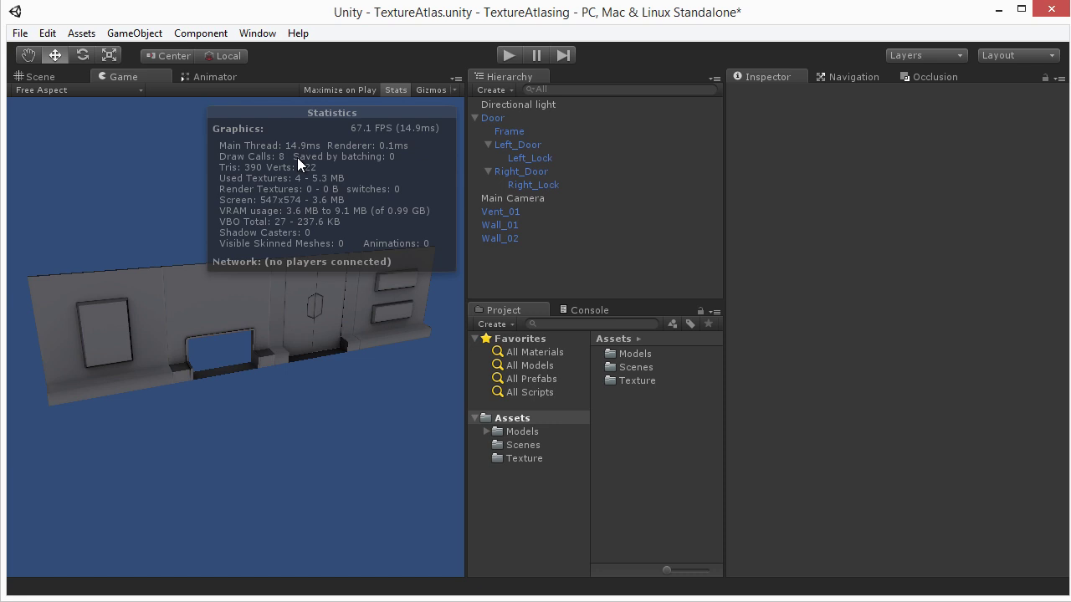
- Play the scene so static batching cuts draw calls to 4, with 4 saved
click(509, 56)
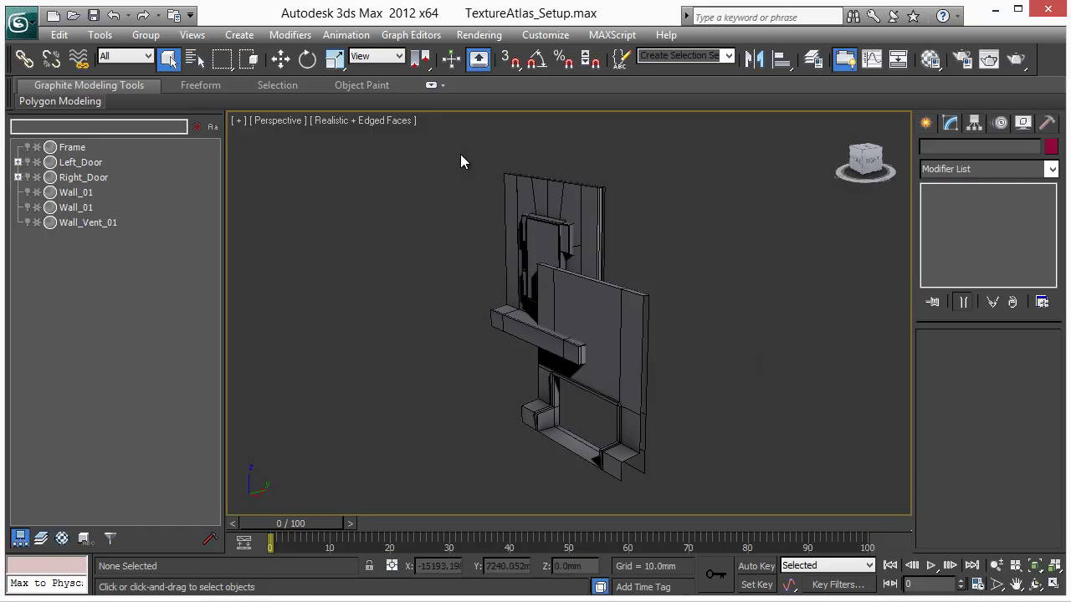
- Compare the two Wall_01 objects in the Scene Explorer, then select the Frame Editable Poly
drag(455, 147, 459, 201)
click(528, 200)
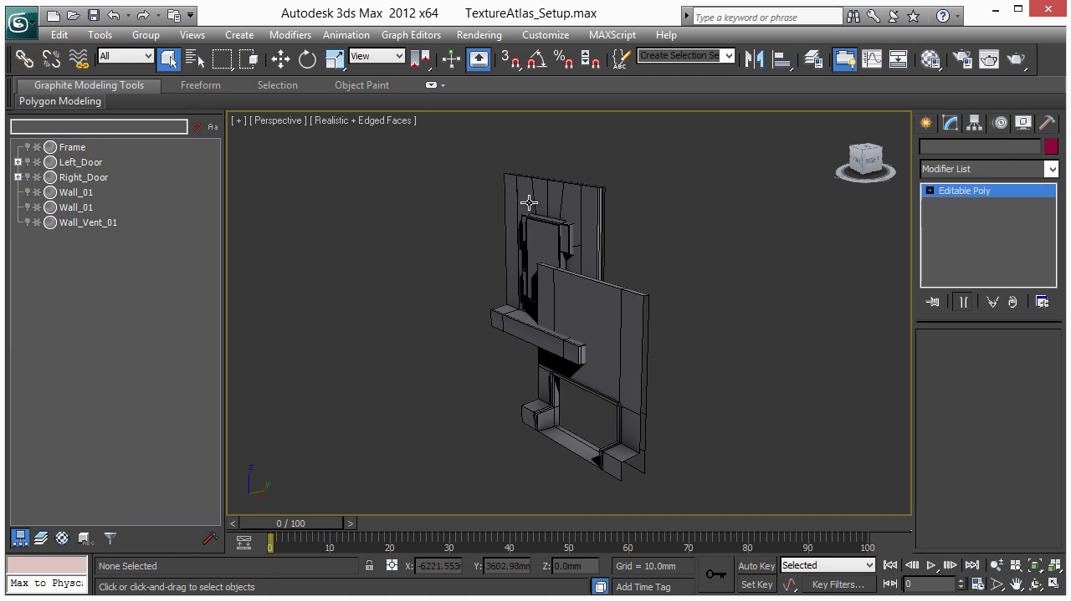
click(82, 201)
click(82, 207)
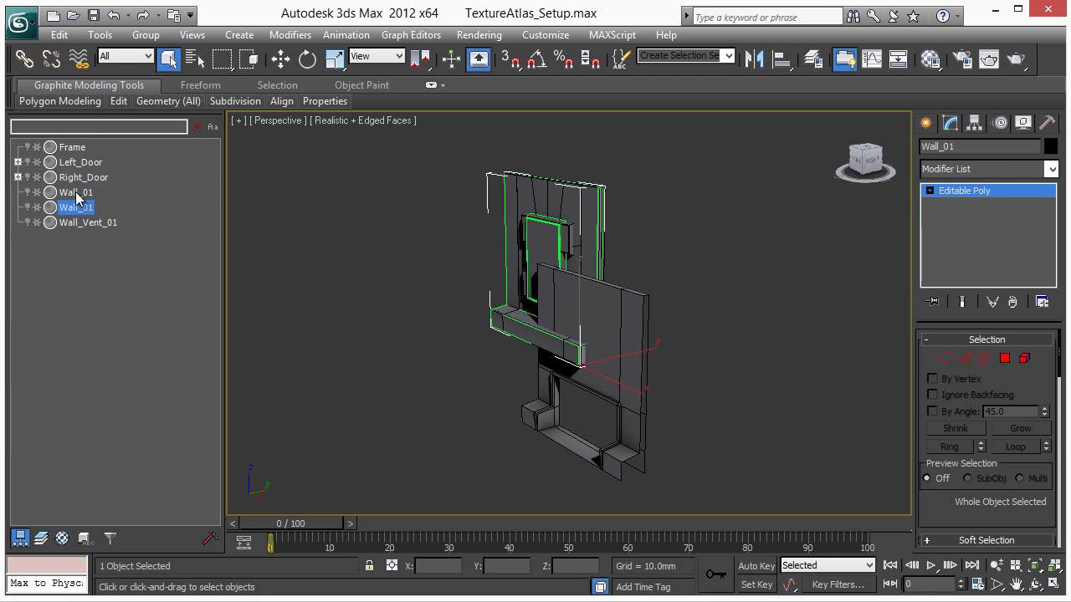
click(69, 149)
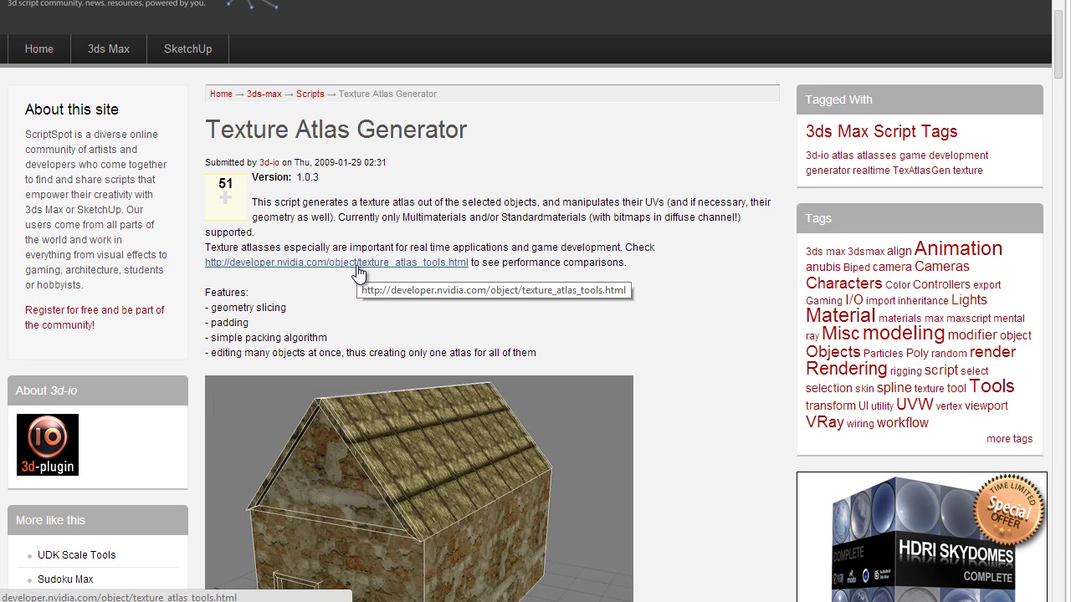
- Scroll the Texture Atlas Generator page down to its example generated atlas image
scroll(536, 245, down, 7)
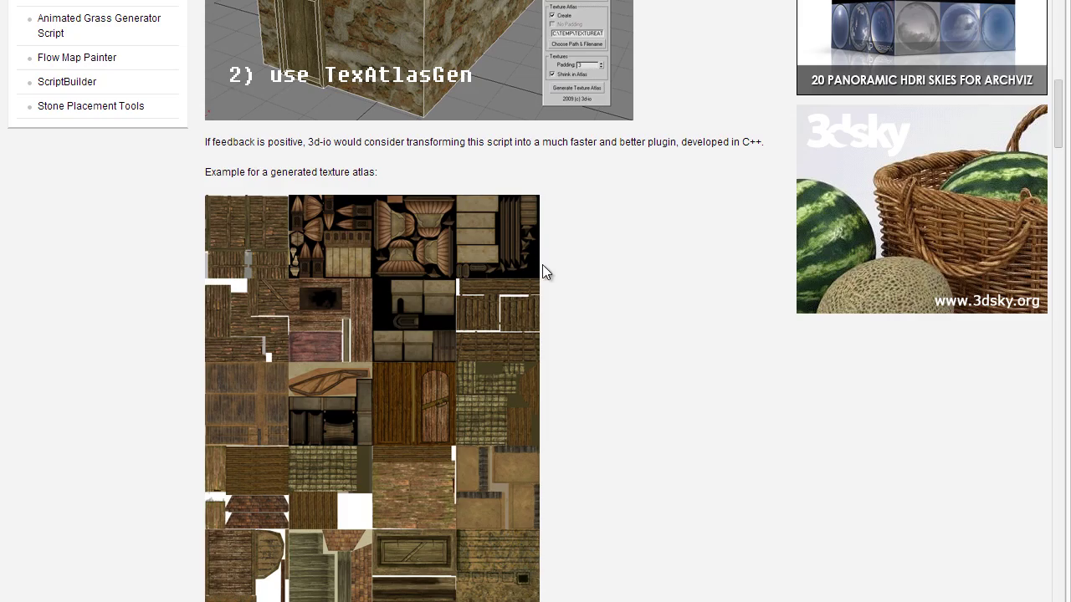
scroll(608, 349, down, 2)
scroll(608, 349, up, 1)
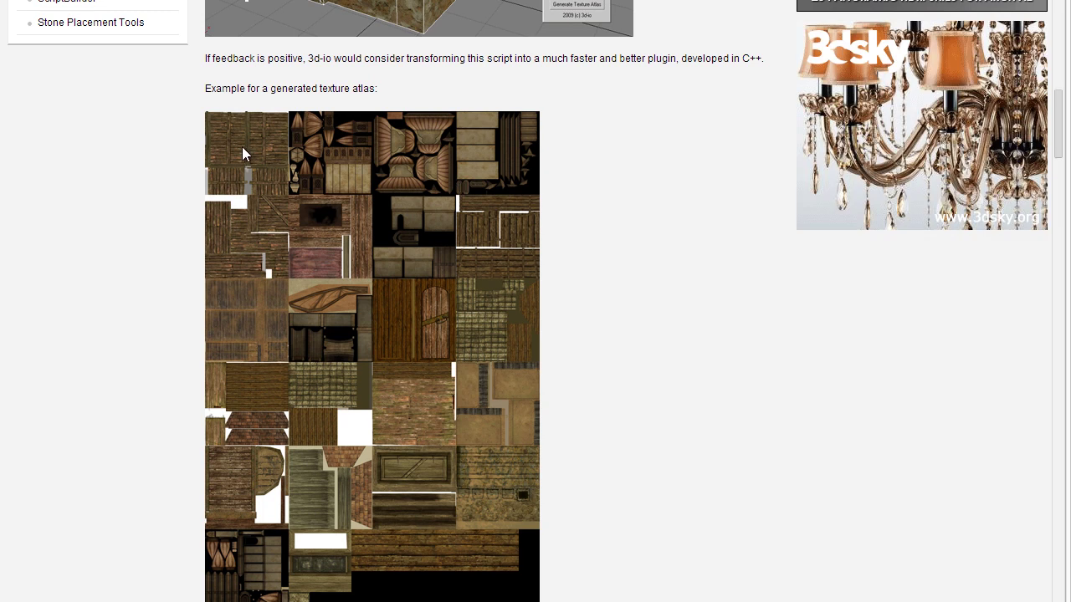
scroll(213, 243, up, 1)
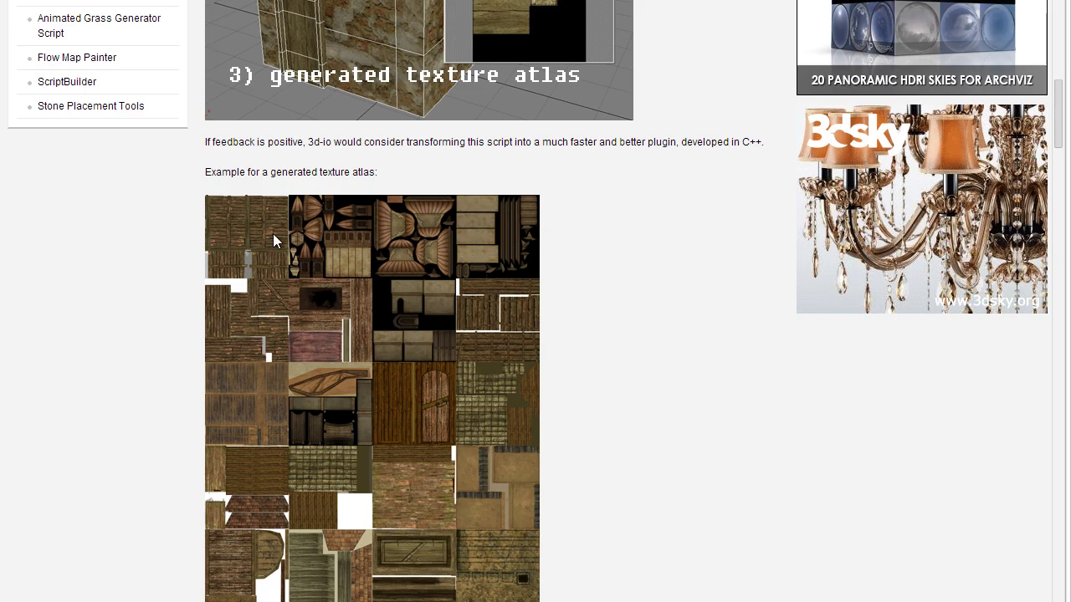
scroll(514, 225, down, 1)
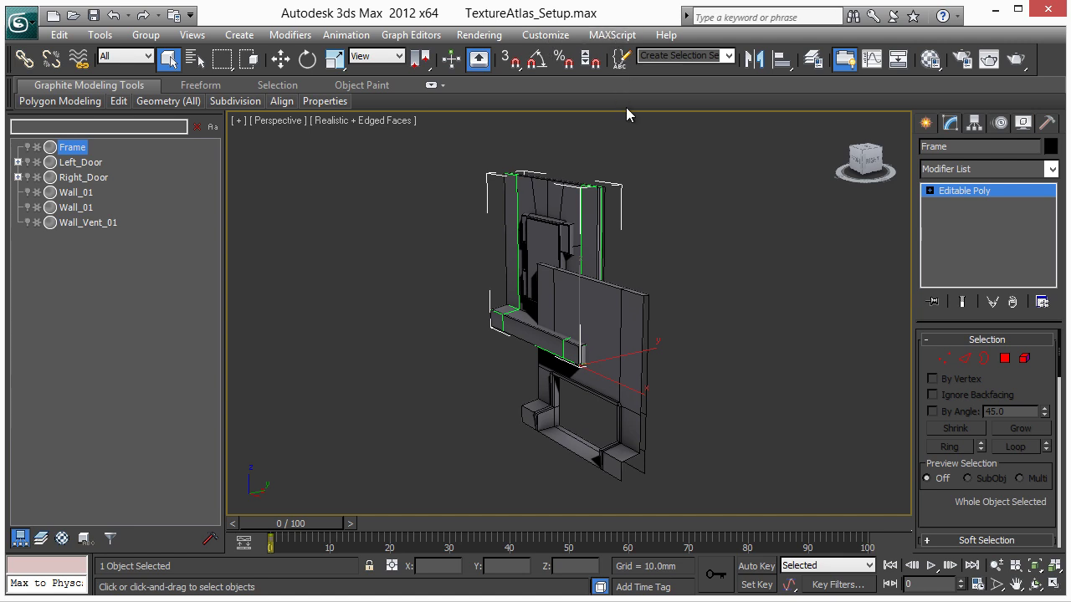
click(546, 34)
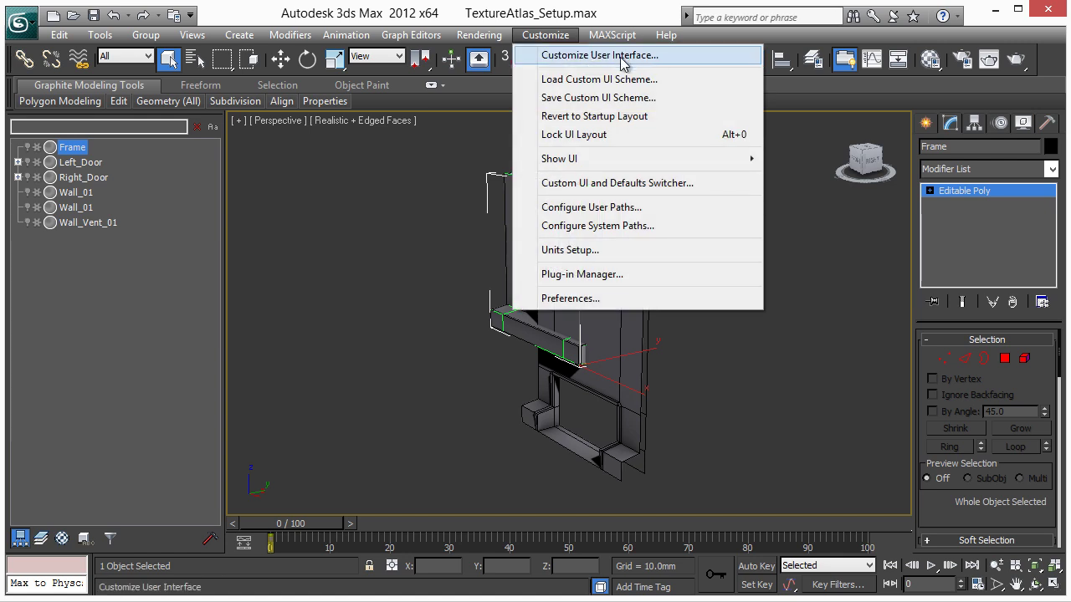
click(609, 57)
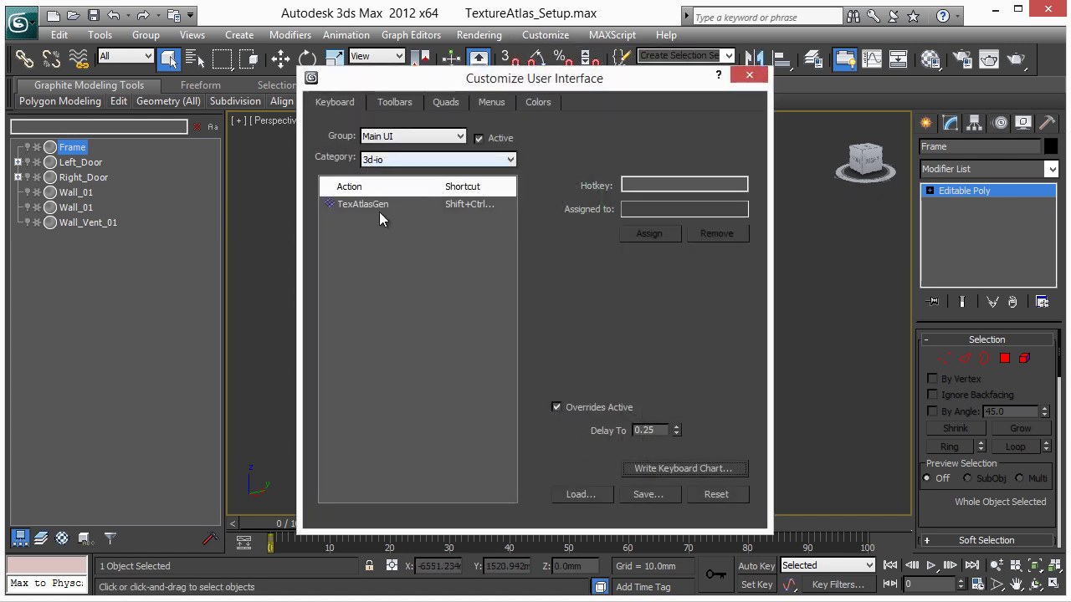
click(478, 209)
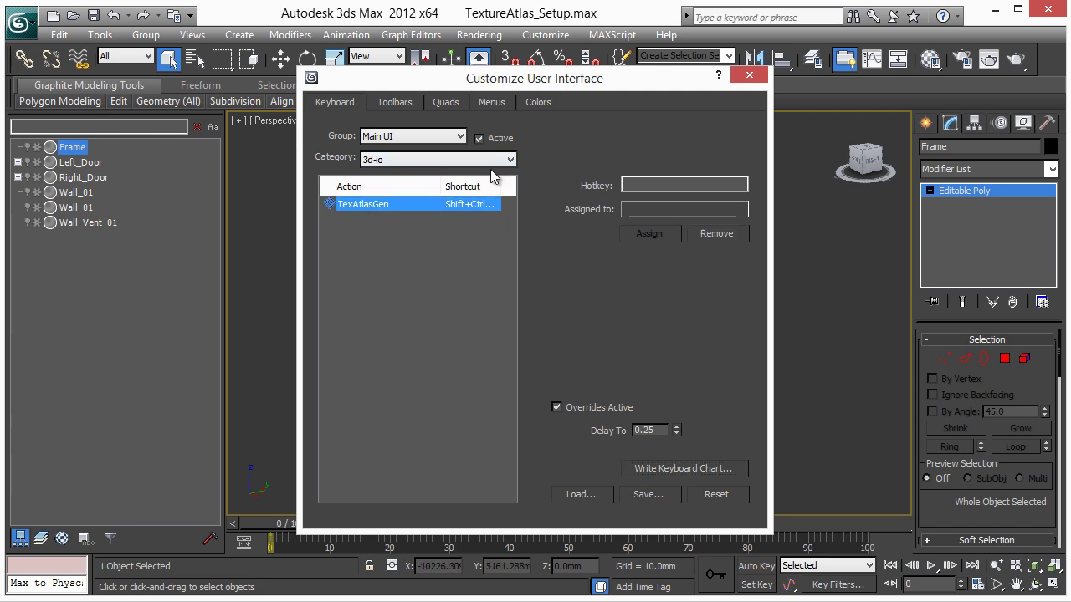
click(750, 76)
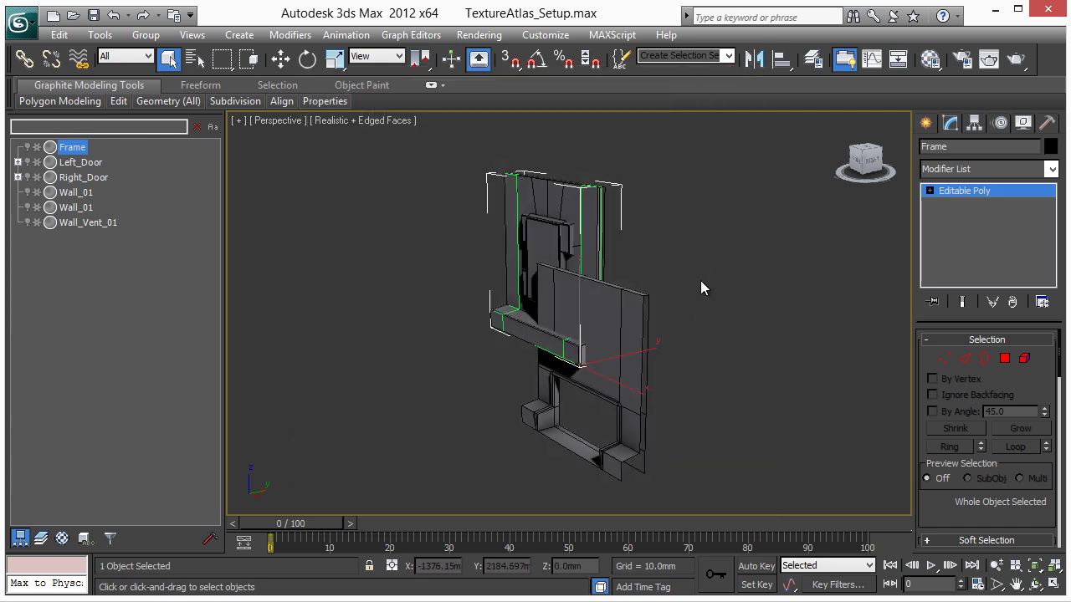
- Deselect everything, then box-select the whole door and wall model's eight objects
click(700, 280)
drag(375, 173, 666, 387)
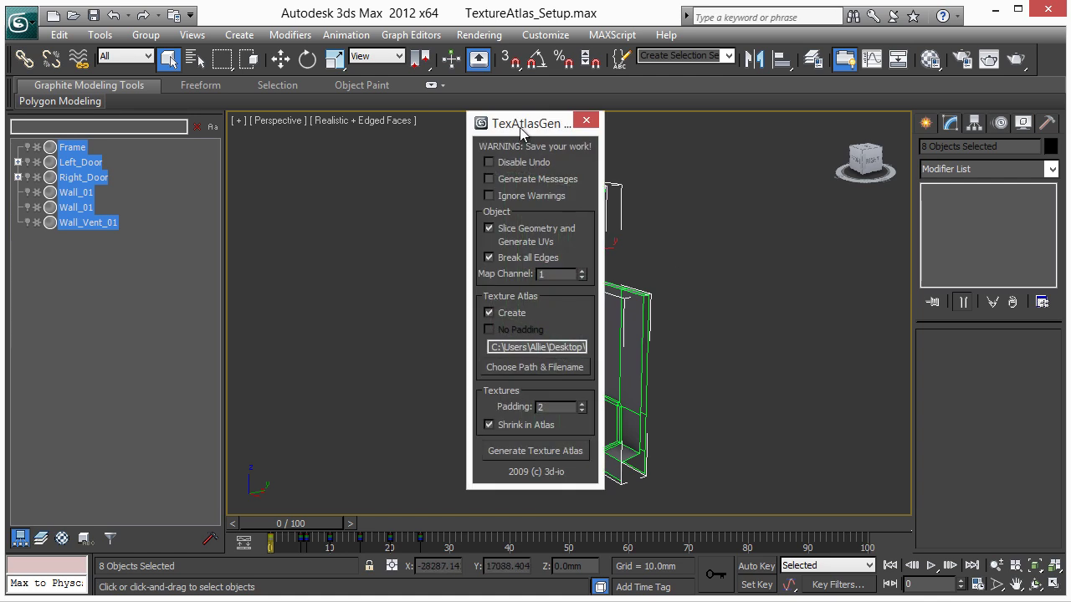
- Move the TexAtlasGen dialog aside and confirm its output path ends in TextureAtlas.tga
drag(521, 130, 273, 69)
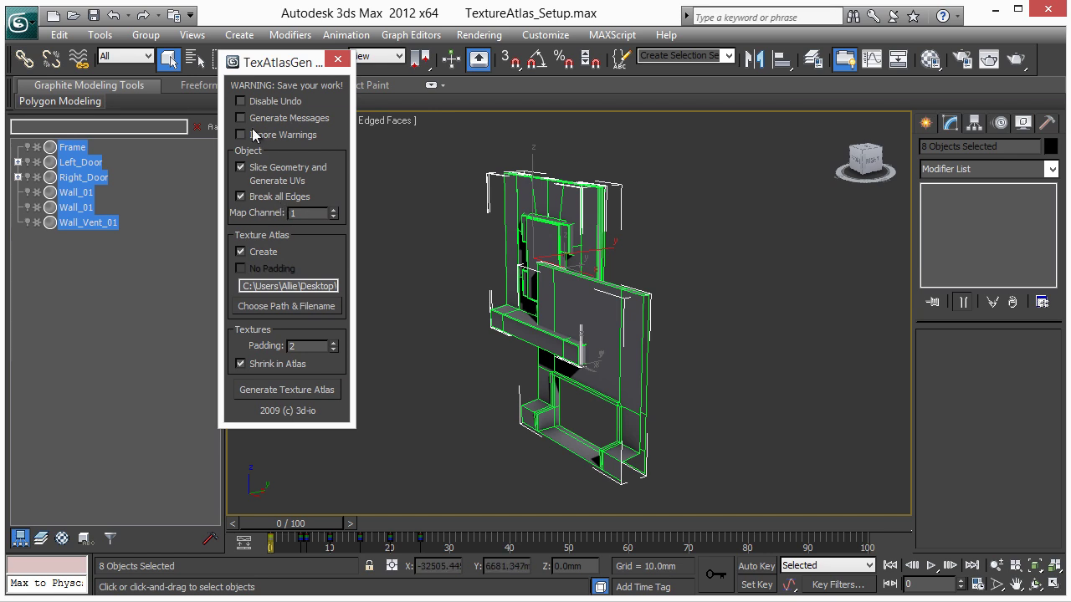
drag(259, 65, 285, 74)
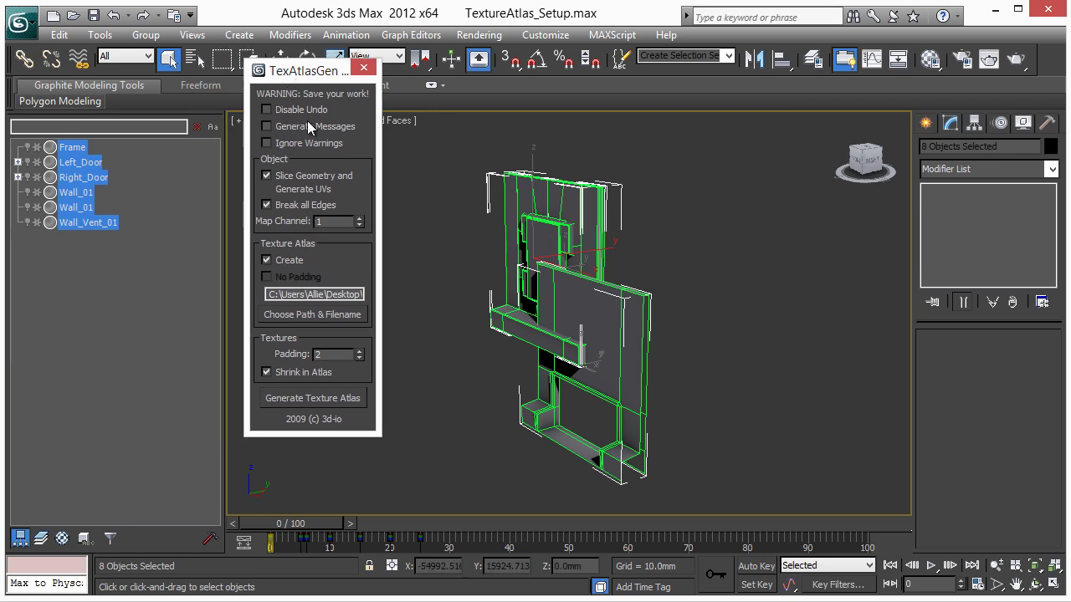
drag(269, 295, 382, 294)
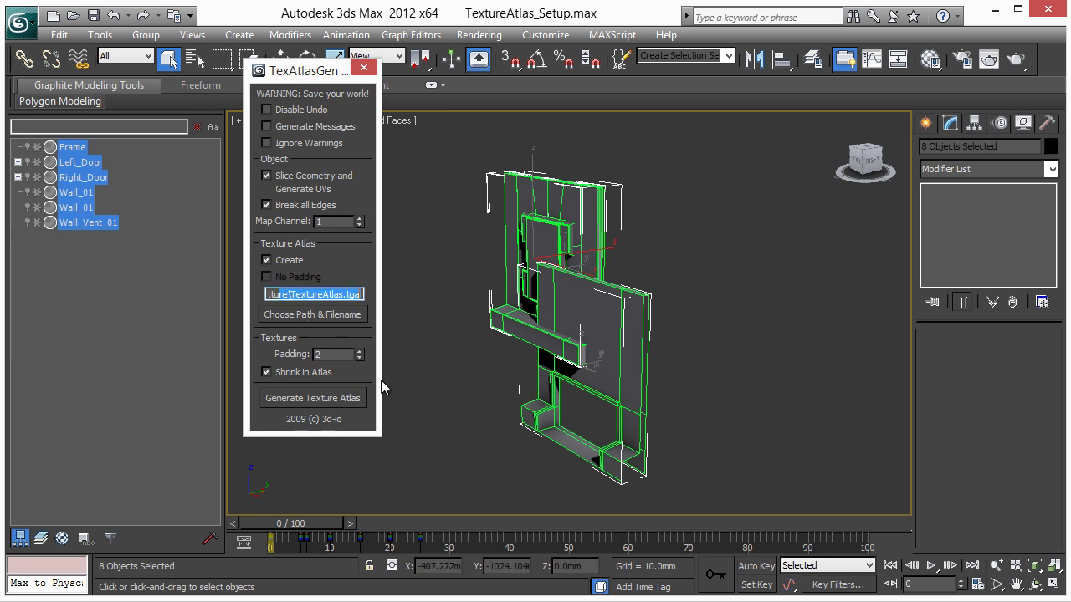
- Generate the TextureAtlas.tga atlas for the selected objects and reposition its image viewer
click(334, 400)
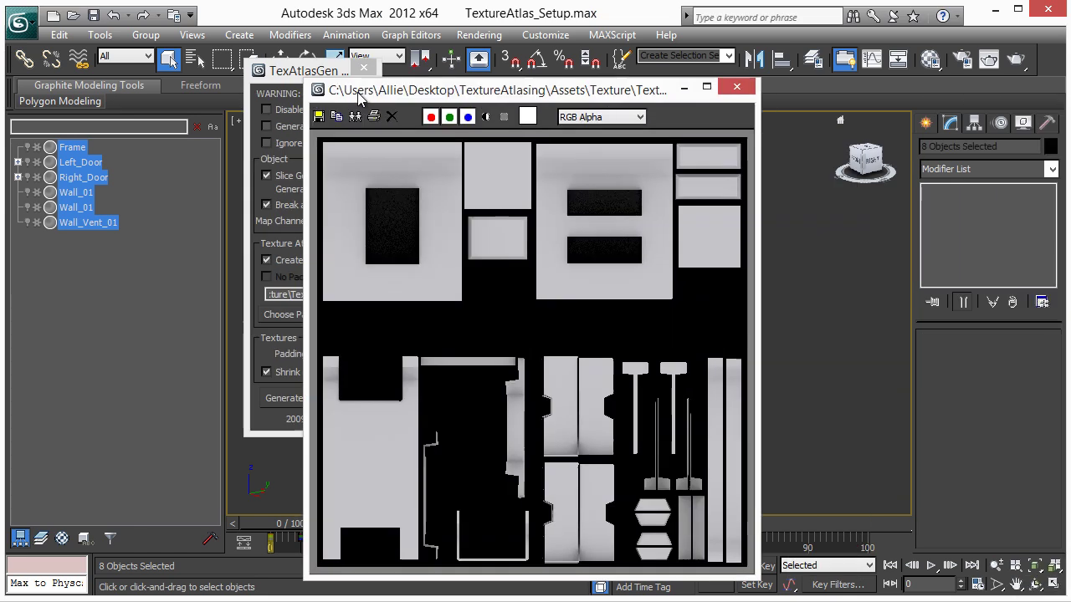
drag(358, 95, 384, 76)
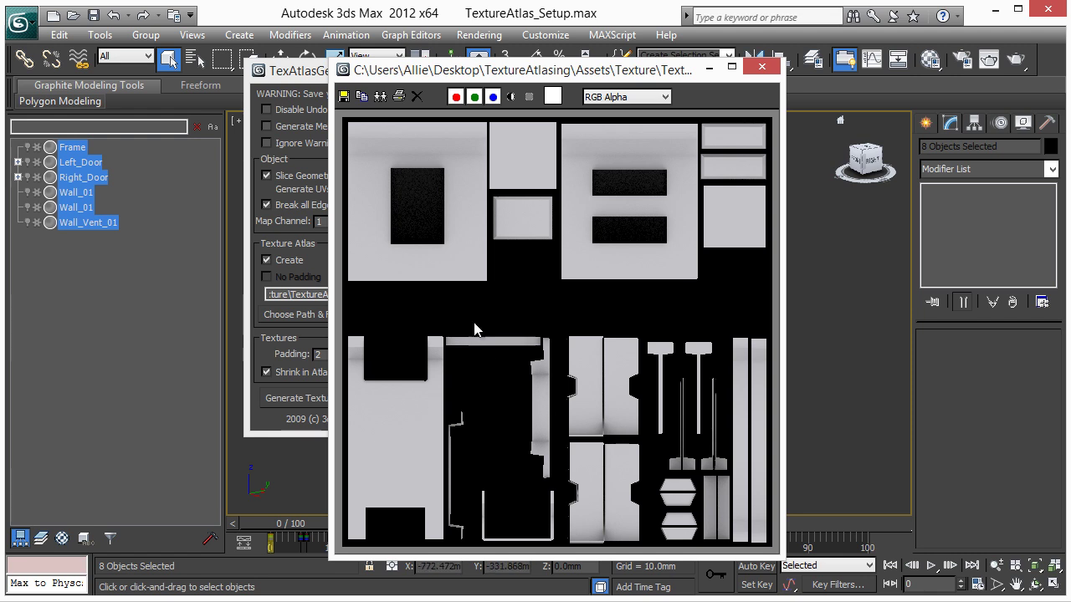
- Place the atlas image viewer on the left beside the model and open the Material Editor
drag(609, 72, 282, 44)
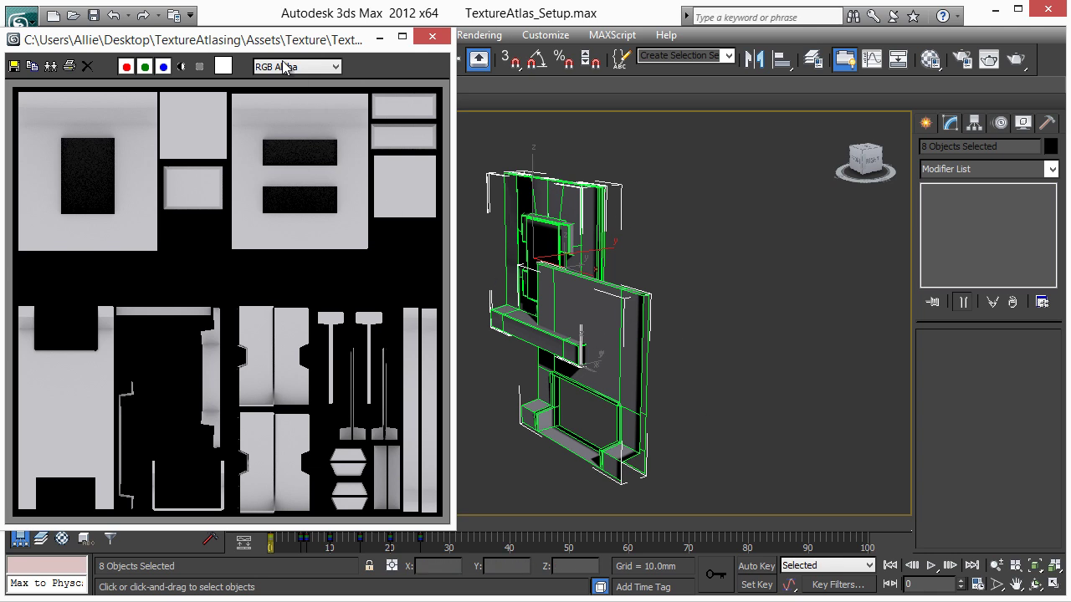
drag(282, 39, 318, 40)
click(931, 61)
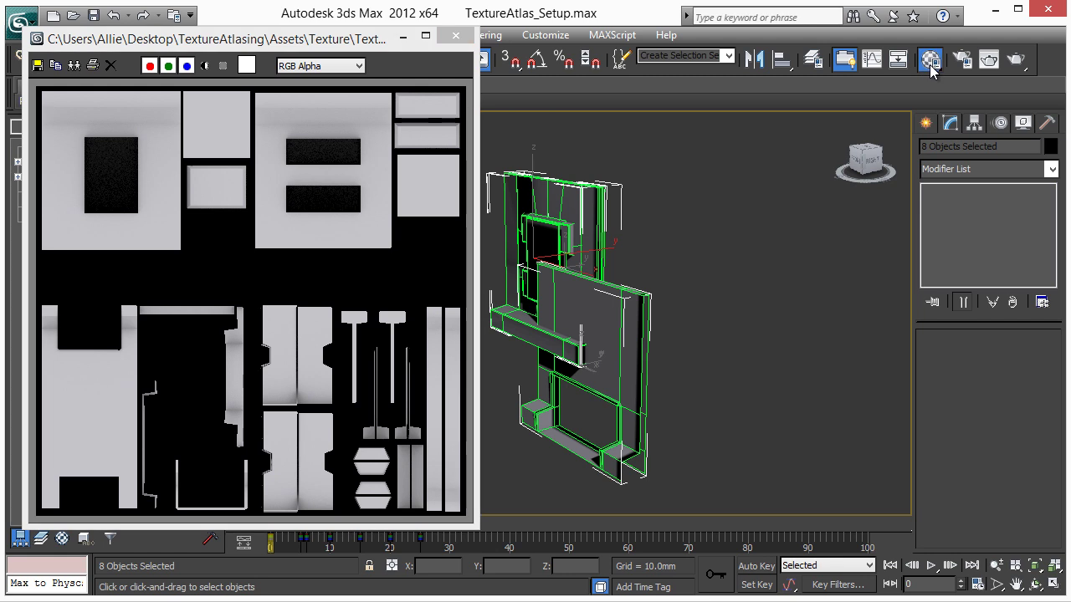
- Load TextureAtlas.tga as the Bitmap diffuse map of 08 - Default and show it shaded in the viewport
click(874, 220)
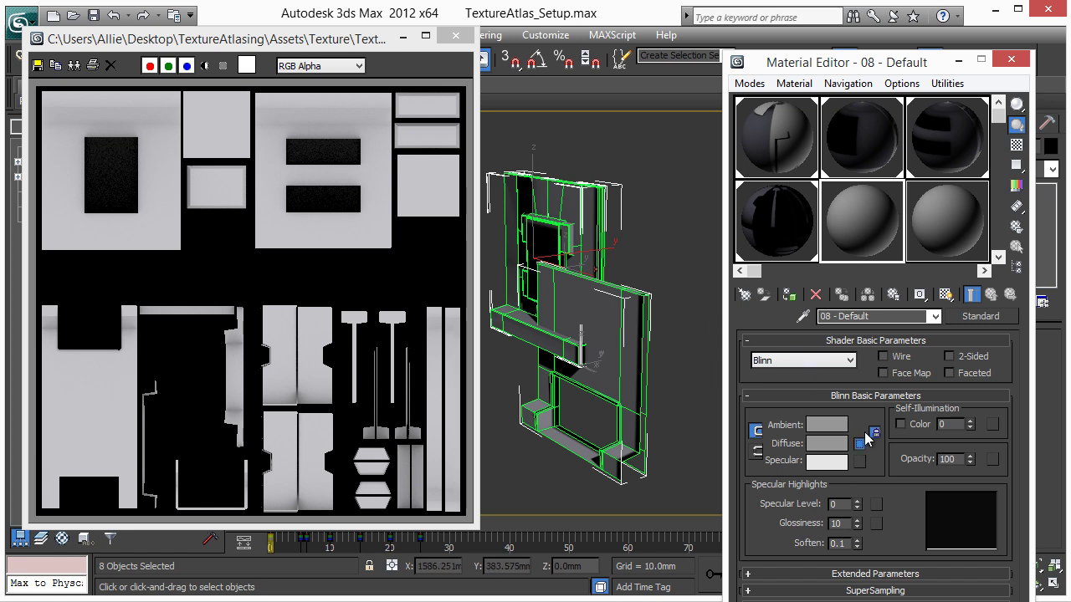
click(860, 443)
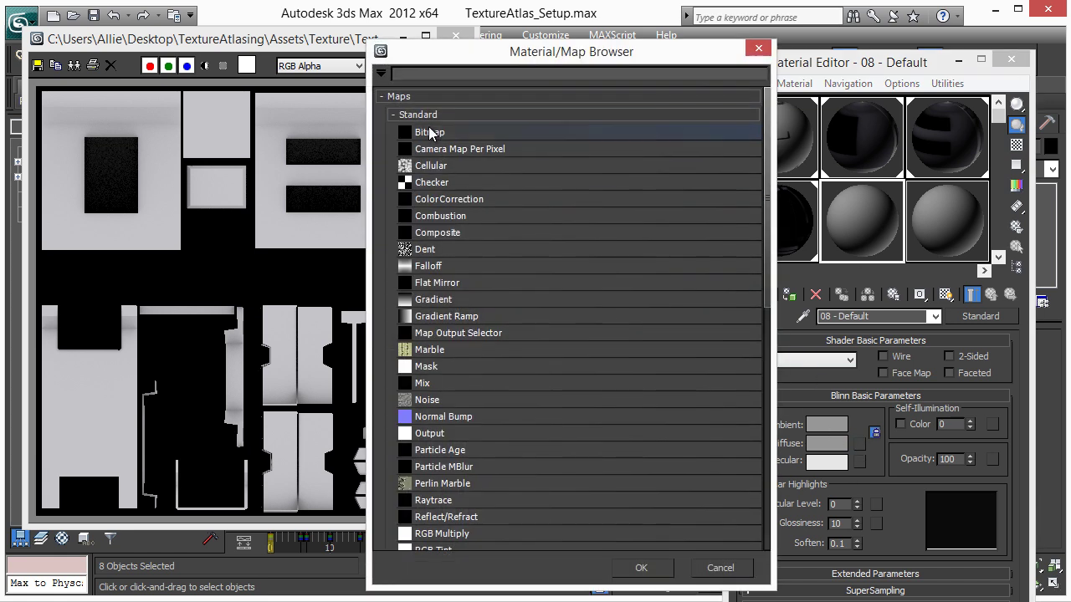
double_click(432, 137)
click(72, 133)
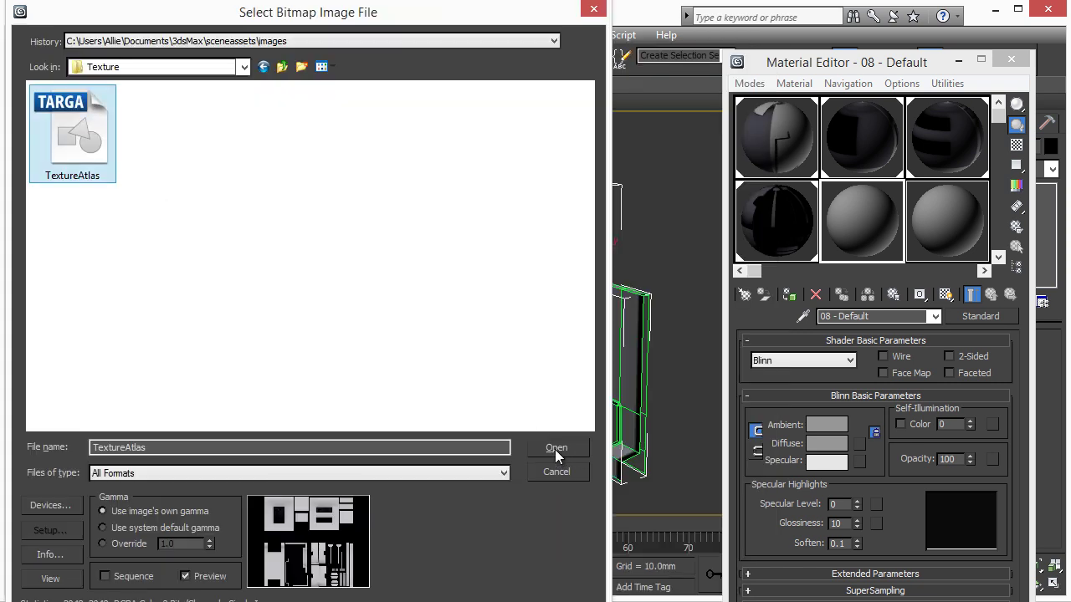
click(556, 448)
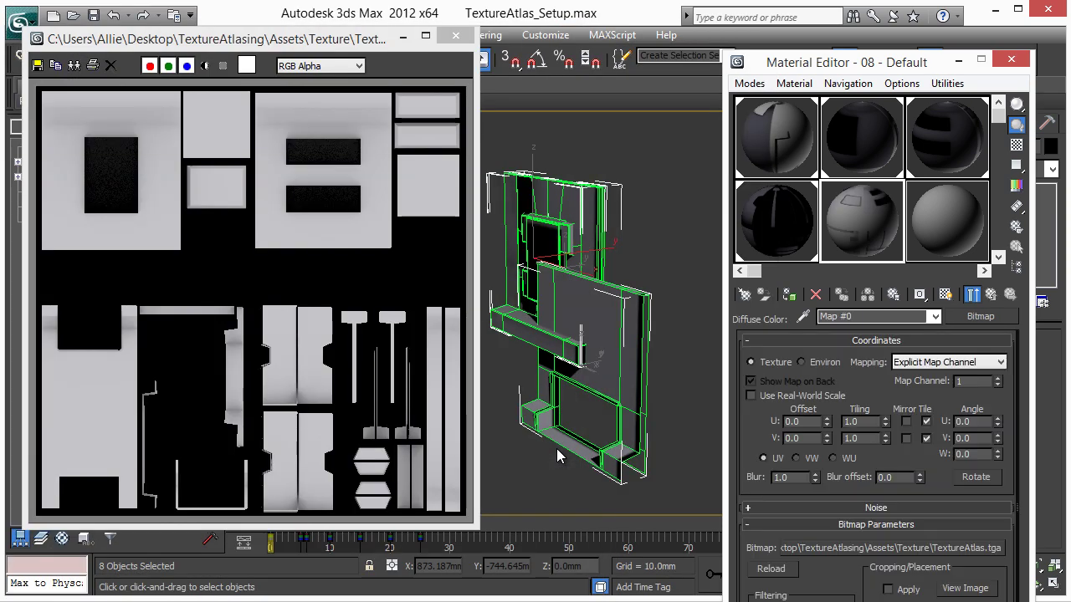
click(789, 295)
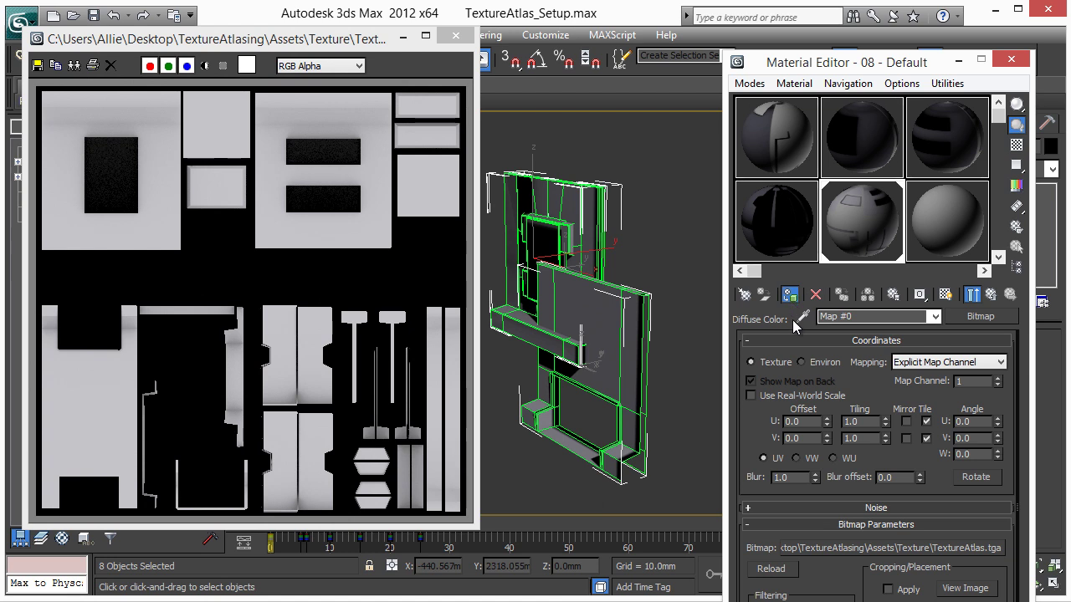
click(973, 298)
click(975, 299)
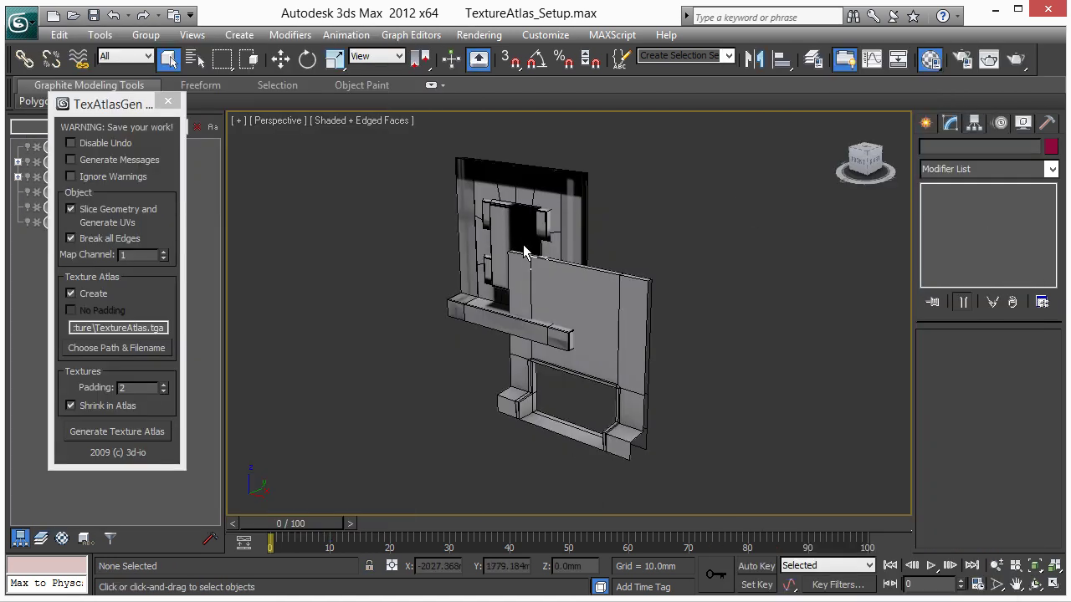
- Select the Wall_01 wall in the viewport and add an Unwrap UVW modifier from the Modifier List
alt+middle_drag(521, 287, 609, 340)
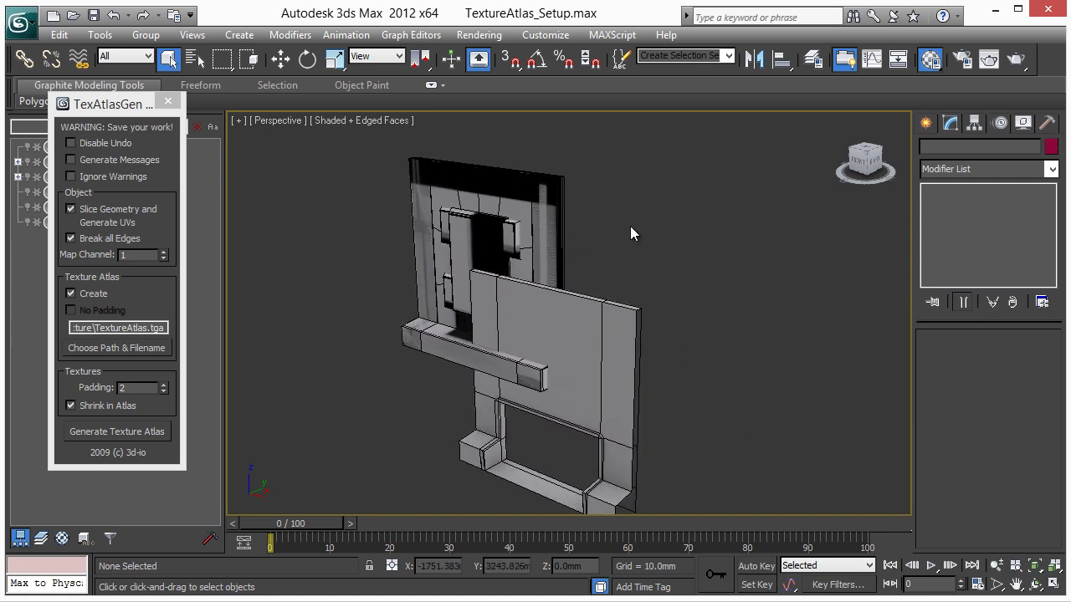
click(523, 220)
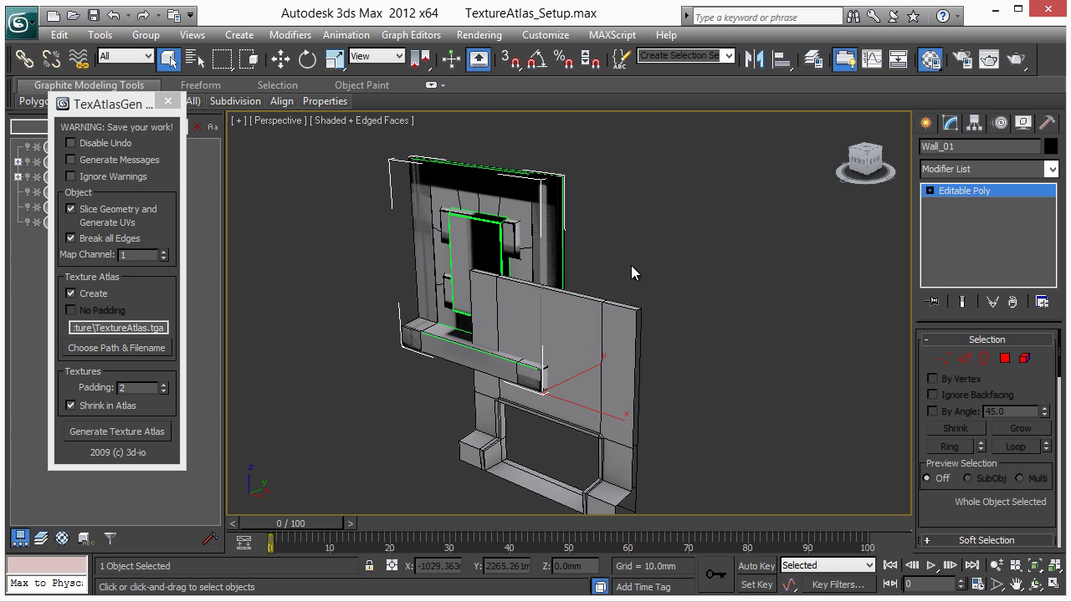
alt+middle_drag(631, 273, 645, 244)
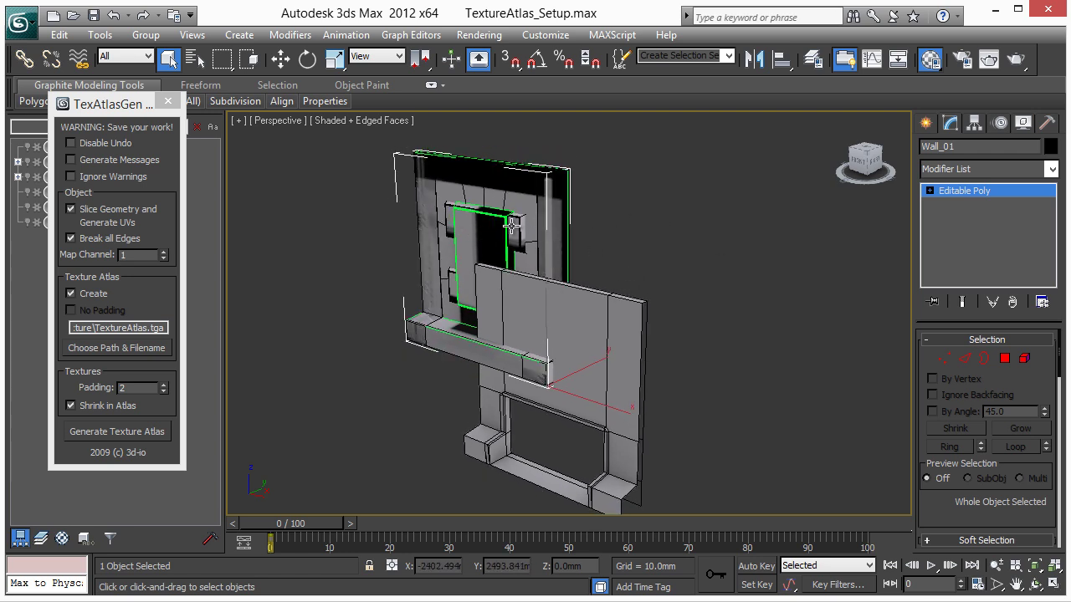
click(1050, 170)
drag(1051, 203, 1051, 515)
click(962, 588)
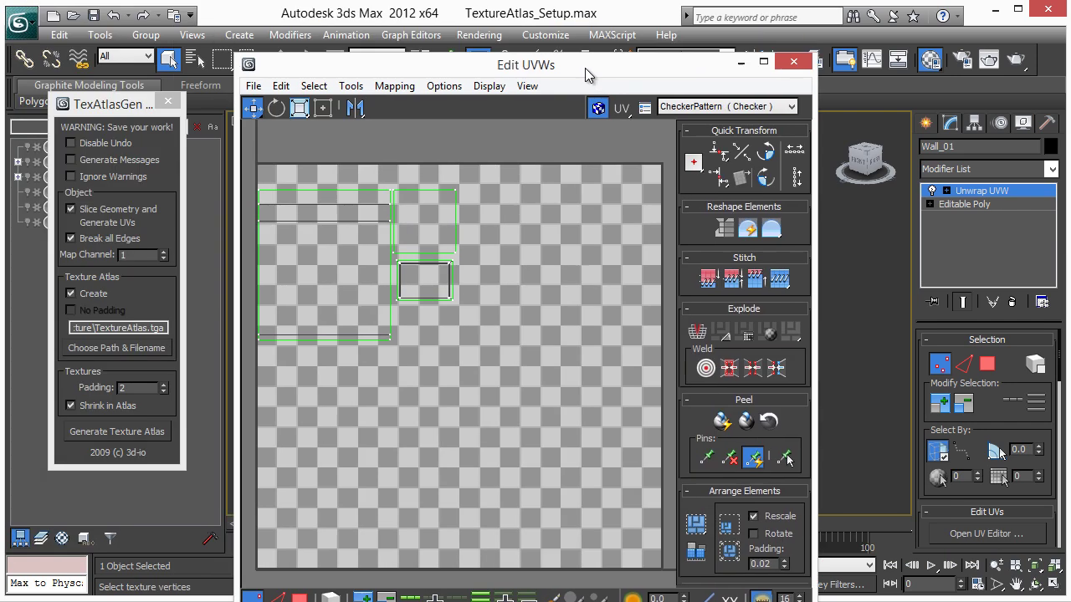
- Show TextureAtlas.tga behind Wall_01's UVs, move all its UV vertices up onto it, and close the editor
drag(584, 68, 530, 23)
click(661, 60)
click(645, 87)
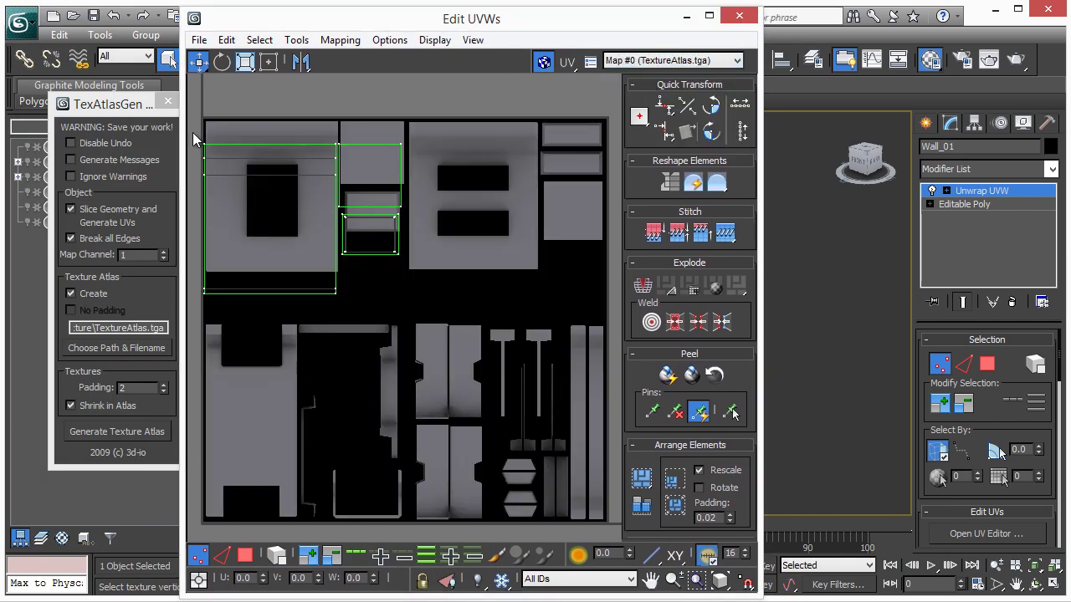
key(ctrl+a)
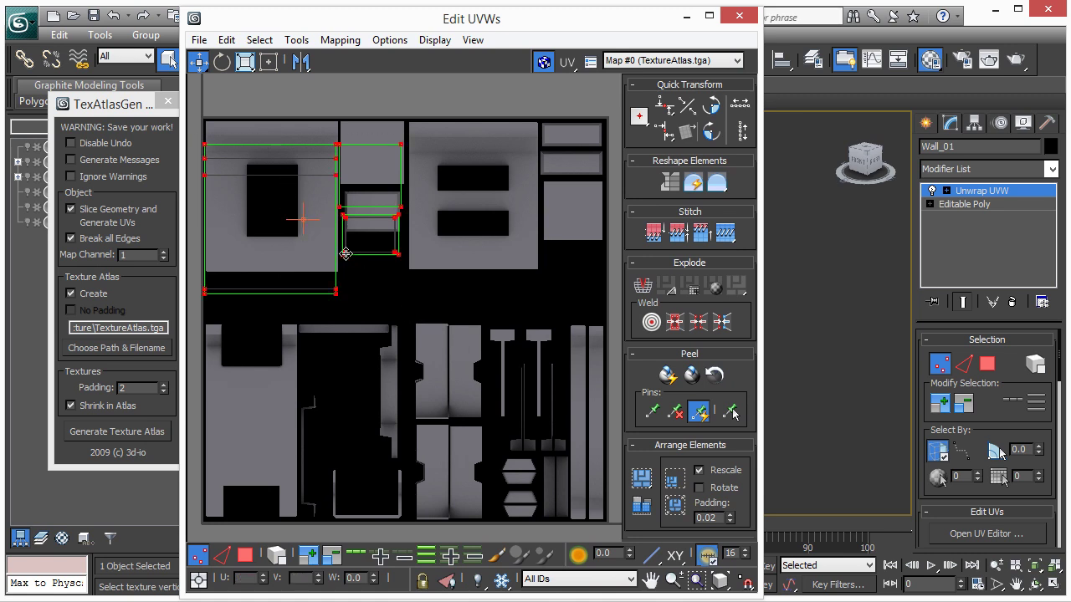
drag(345, 253, 356, 232)
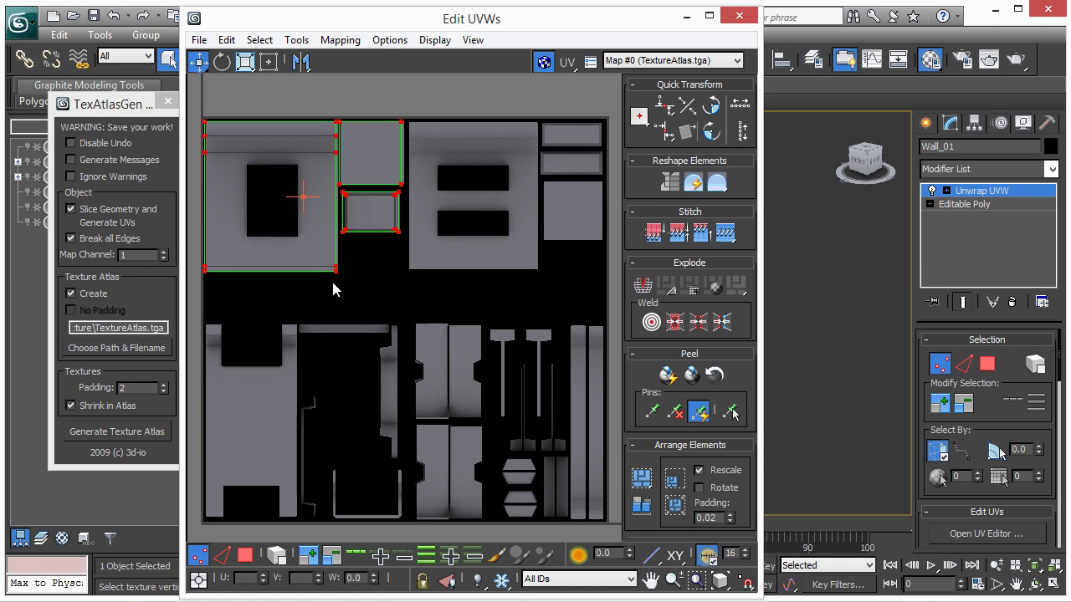
click(406, 291)
click(739, 15)
- Collapse the first wall's modifier stack to bake its UVs, then hide that wall
right_click(986, 191)
click(1037, 356)
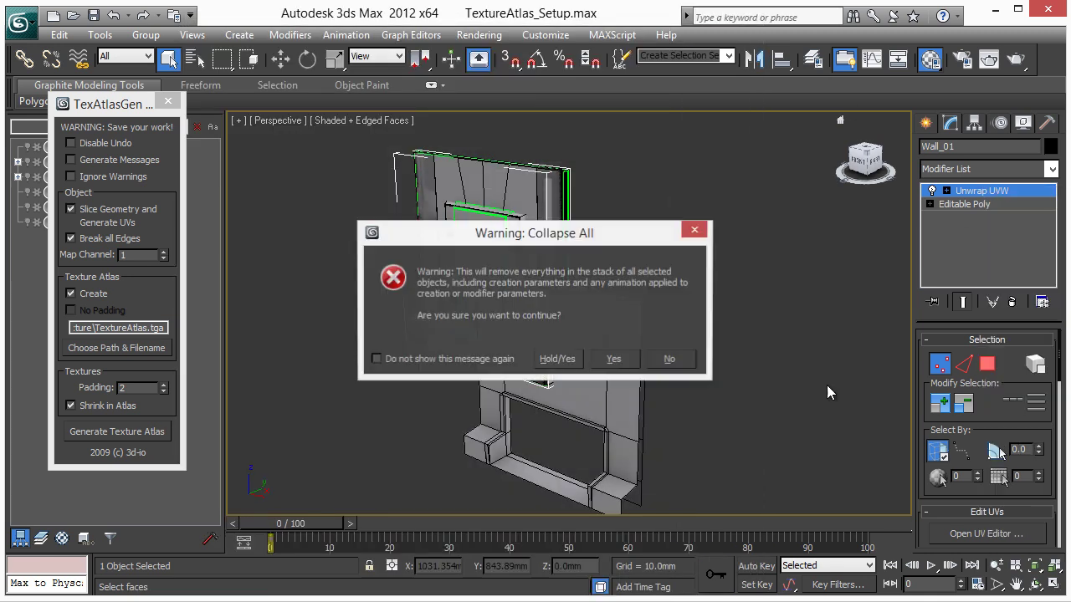
click(634, 366)
right_click(481, 226)
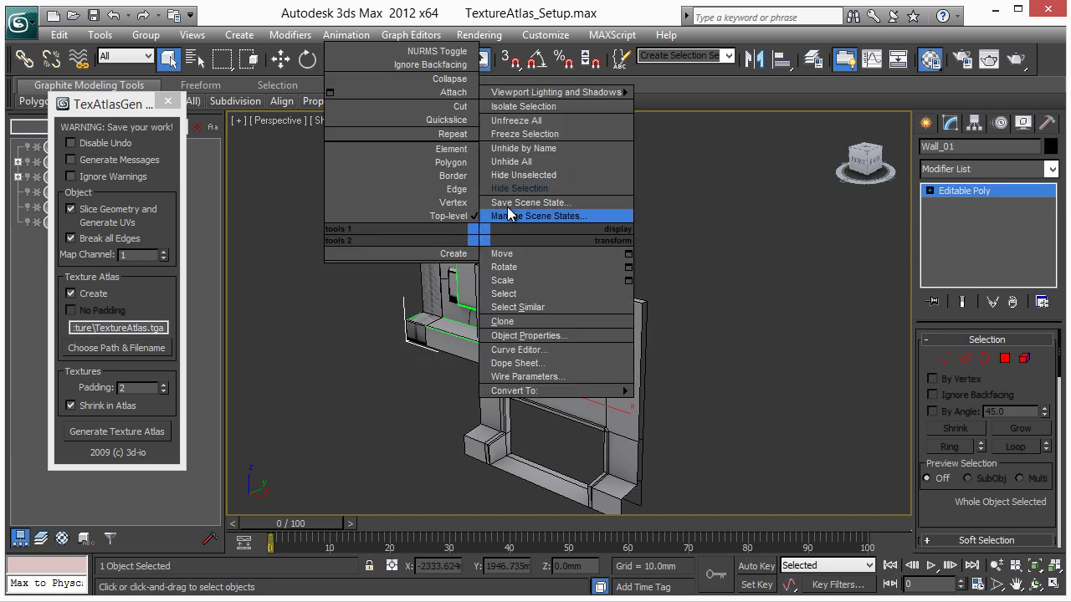
click(519, 200)
- Select the second Wall_01 mesh and add an Unwrap UVW modifier to it
click(470, 224)
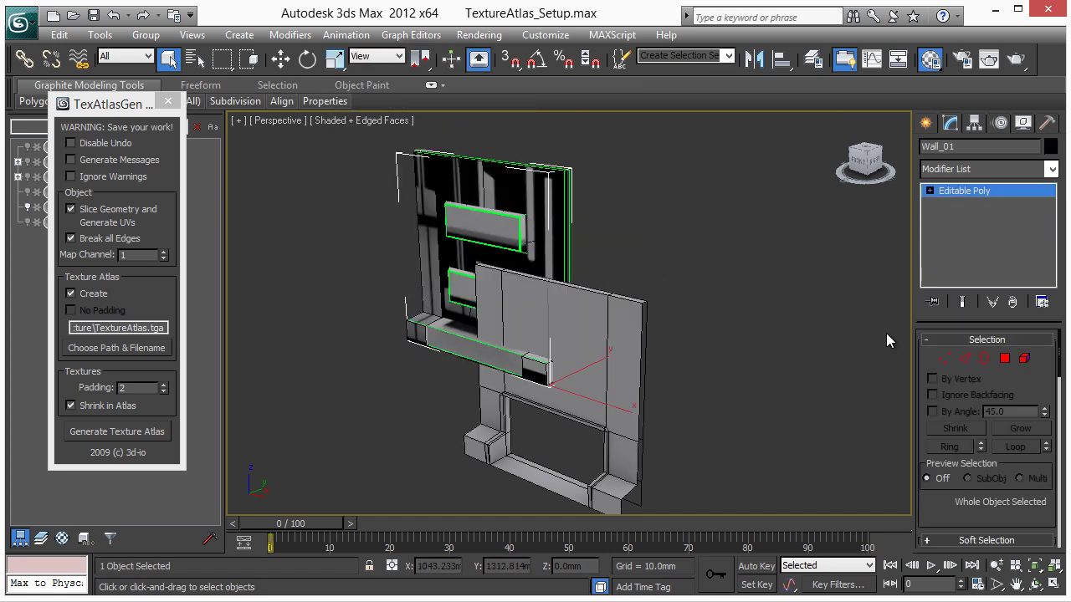
click(1051, 169)
drag(1051, 205, 1052, 516)
click(984, 588)
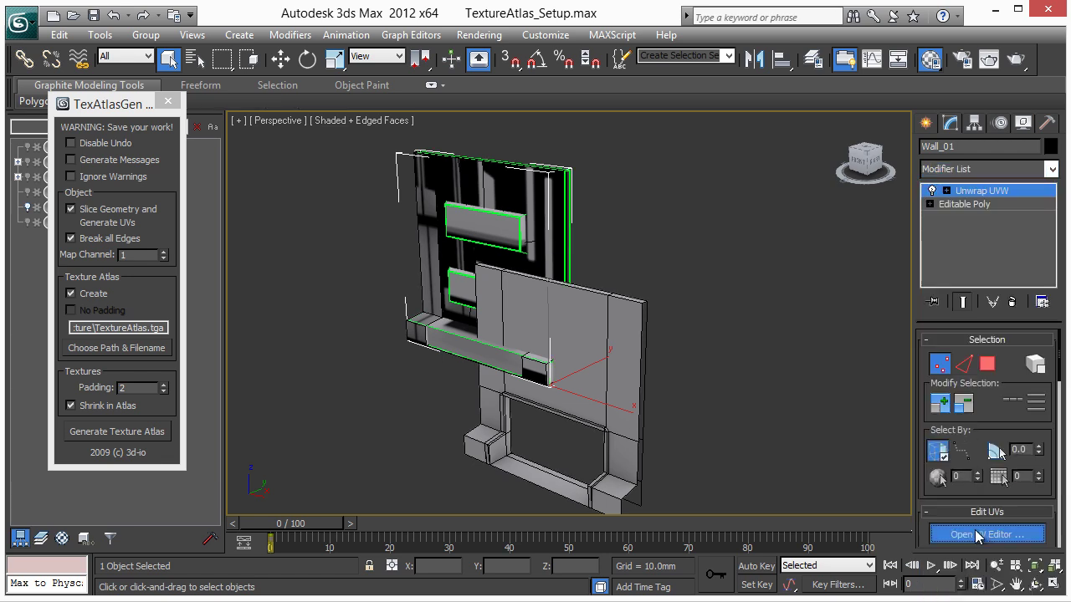
- Over the TextureAtlas background, move all of the second wall's UV vertices up onto the atlas
click(981, 533)
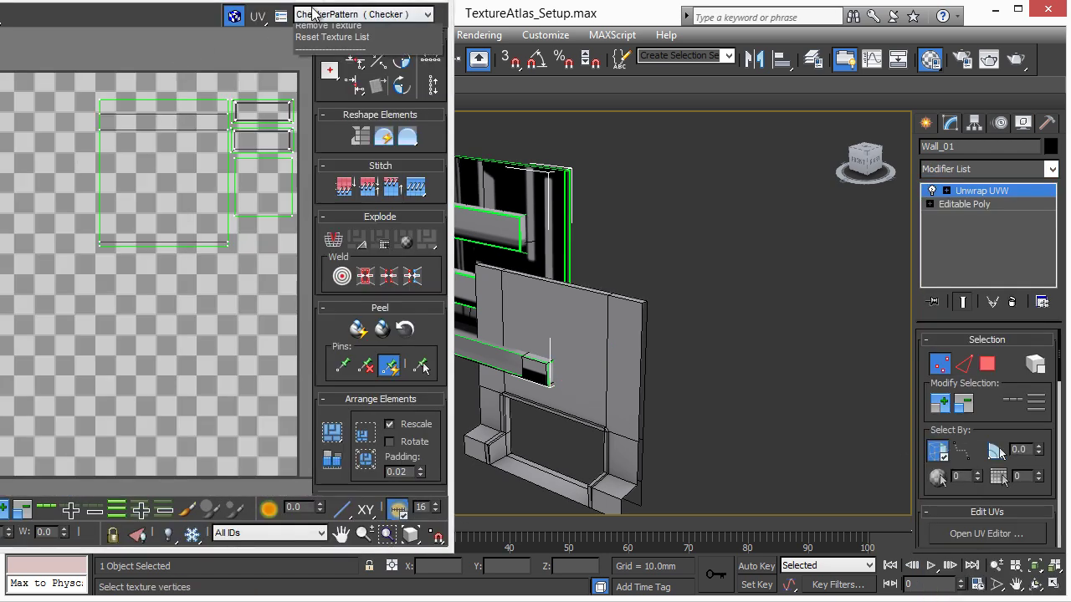
click(318, 14)
click(322, 41)
key(ctrl+a)
drag(233, 216, 234, 194)
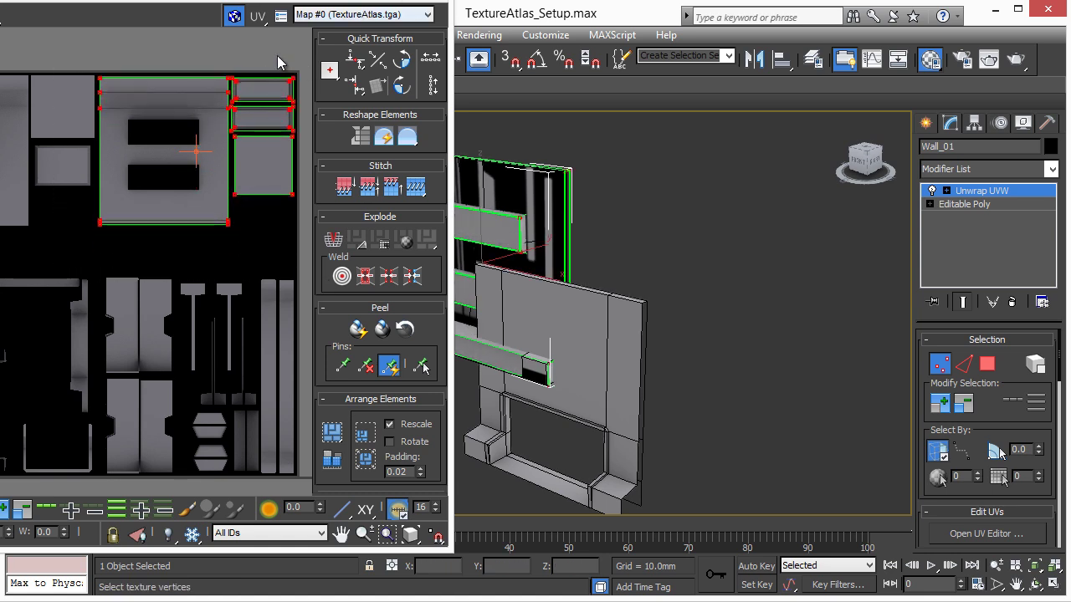
click(374, 400)
alt+middle_drag(373, 396, 468, 355)
- Check the Frame's unwrap setup and select the Wall_Vent_01 and Wall_01 pieces to inspect them
click(519, 356)
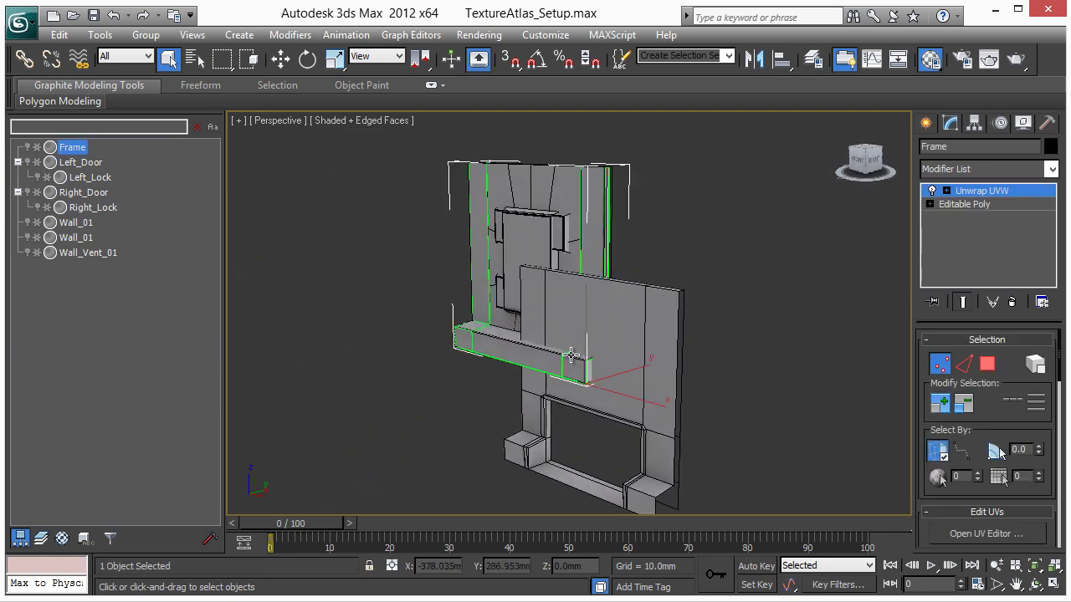
click(731, 312)
alt+middle_drag(657, 297, 550, 292)
click(553, 301)
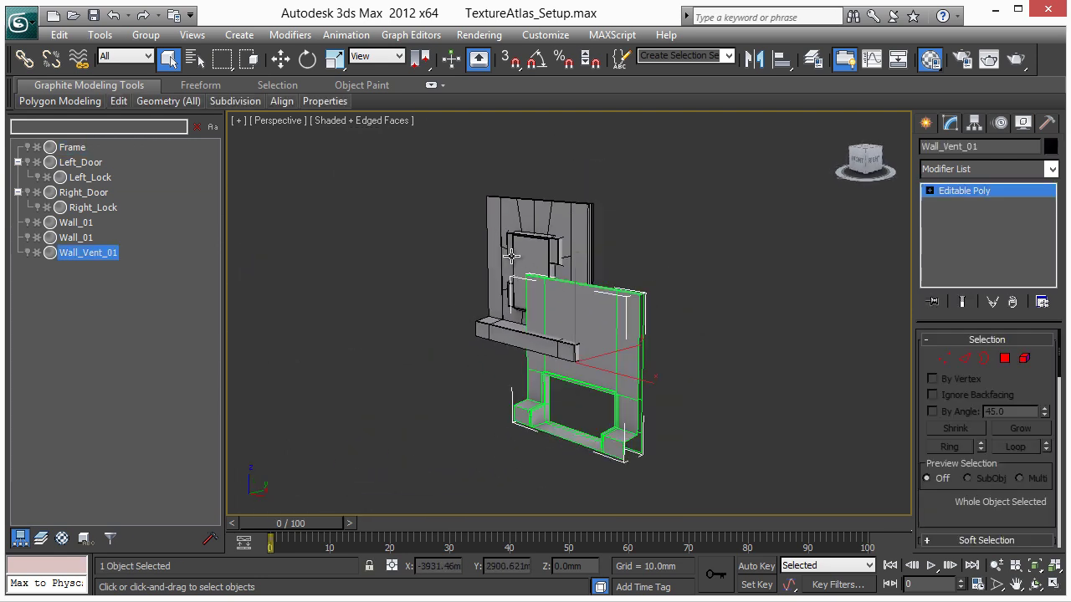
click(510, 251)
click(680, 265)
- Reselect Wall_Vent_01, Wall_01 and the vent's front panel, then collapse Left_Door and Right_Door in the scene list
scroll(556, 314, down, 4)
click(556, 323)
scroll(610, 318, up, 3)
click(540, 213)
click(565, 298)
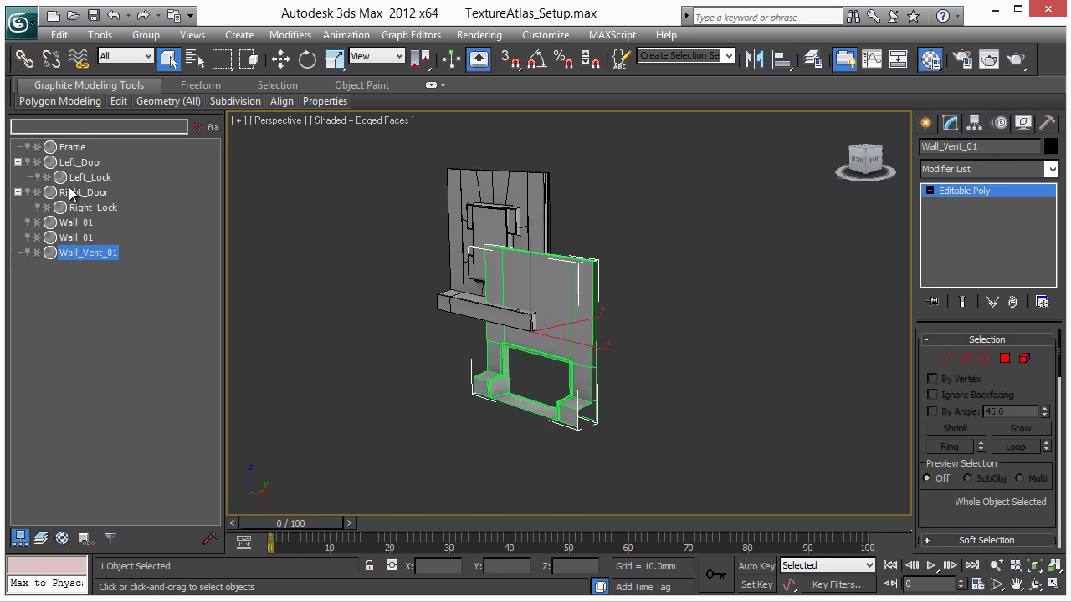
click(17, 163)
click(18, 177)
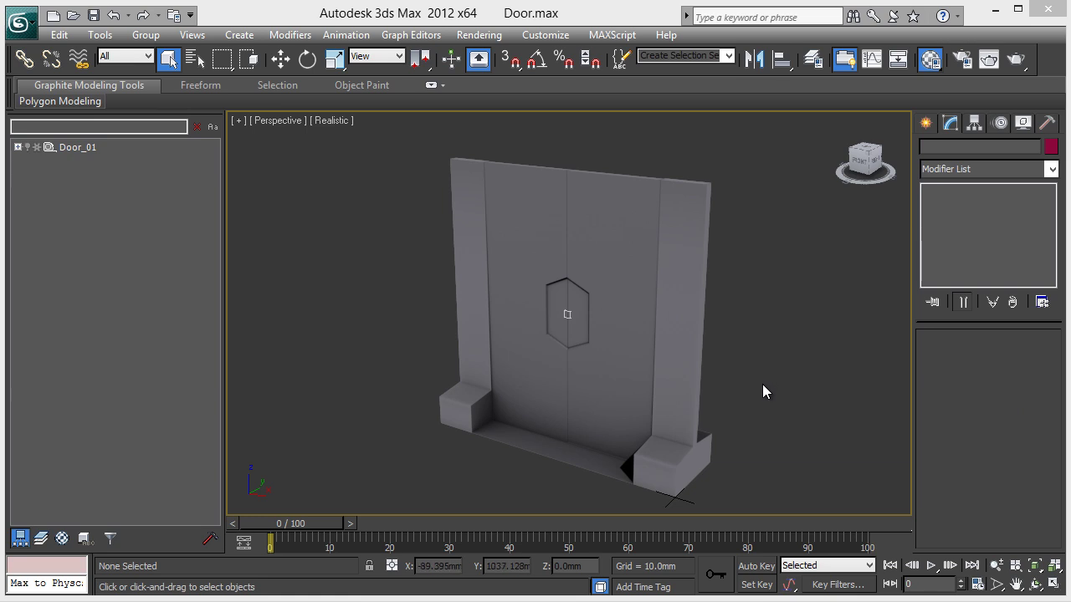
- Frame Door_01 in the view and drag the first sample material, 01 - Default, onto the door
click(17, 148)
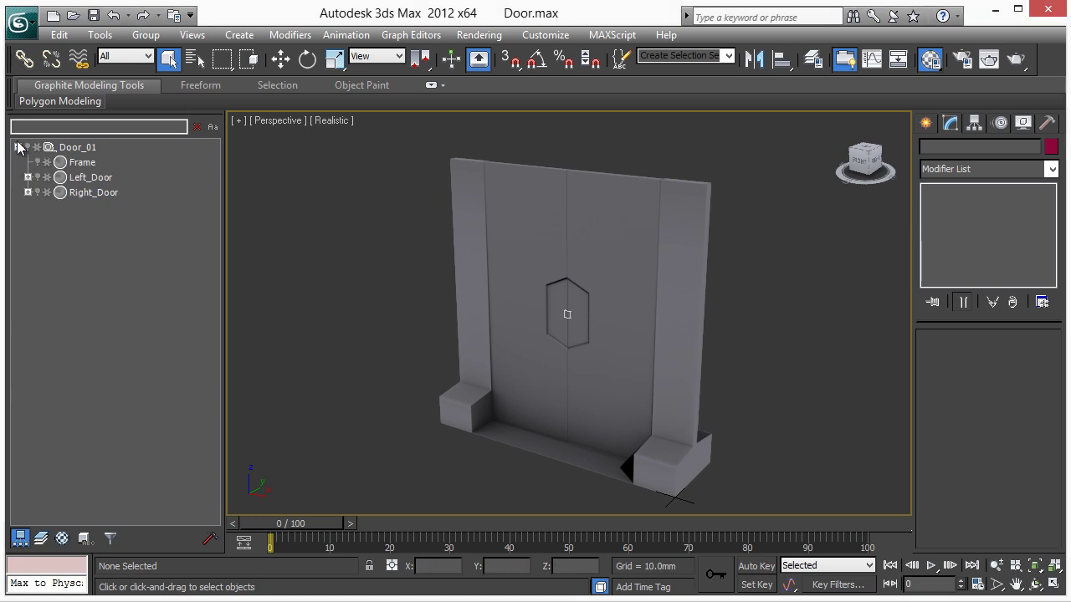
click(18, 147)
scroll(389, 380, down, 4)
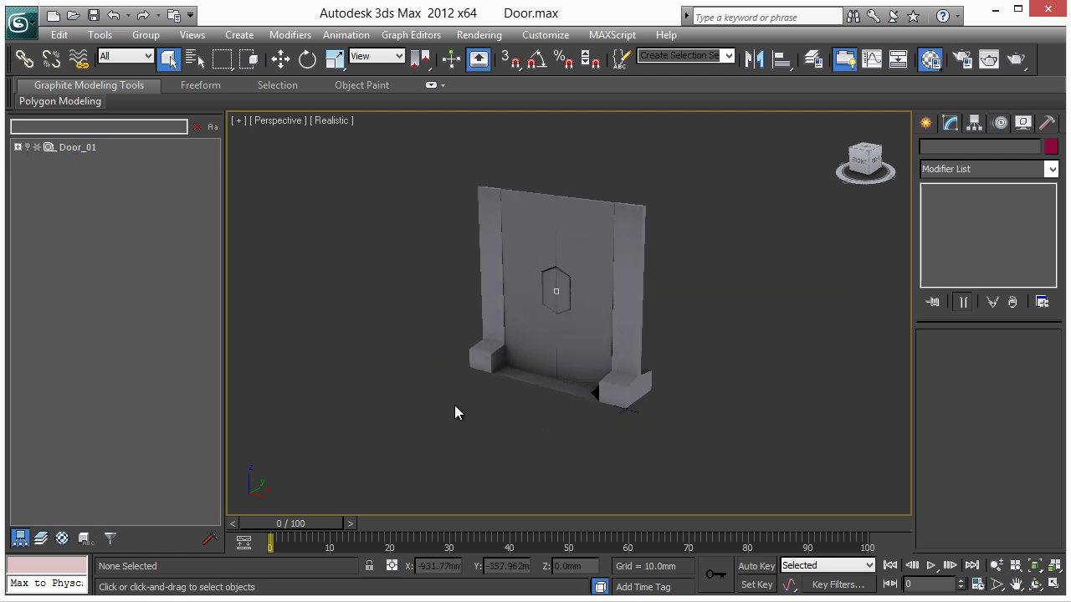
alt+middle_drag(525, 337, 526, 363)
middle_drag(589, 382, 584, 363)
scroll(585, 363, up, 3)
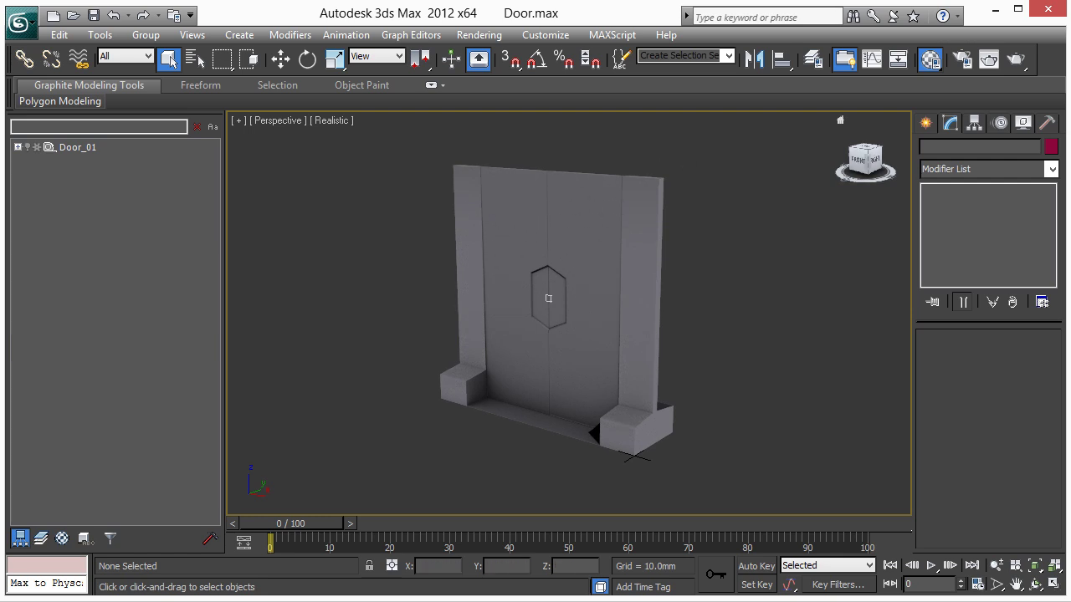
key(m)
drag(825, 164, 590, 222)
- Assign 01 - Default to the door group with TextureAtlas.tga as its Bitmap diffuse map, shown in the viewport
click(591, 223)
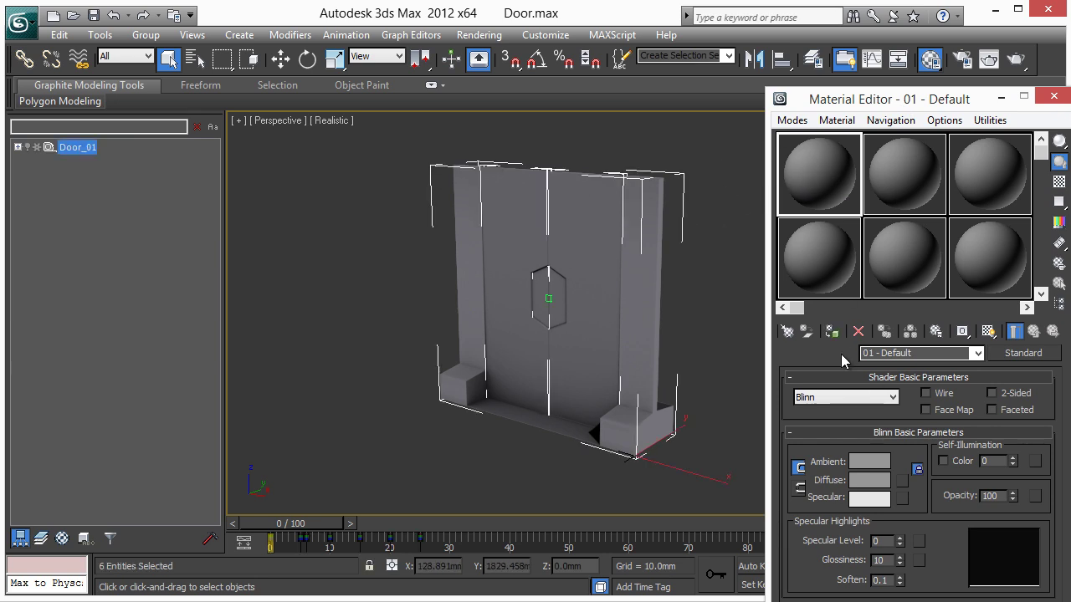
click(902, 480)
double_click(425, 133)
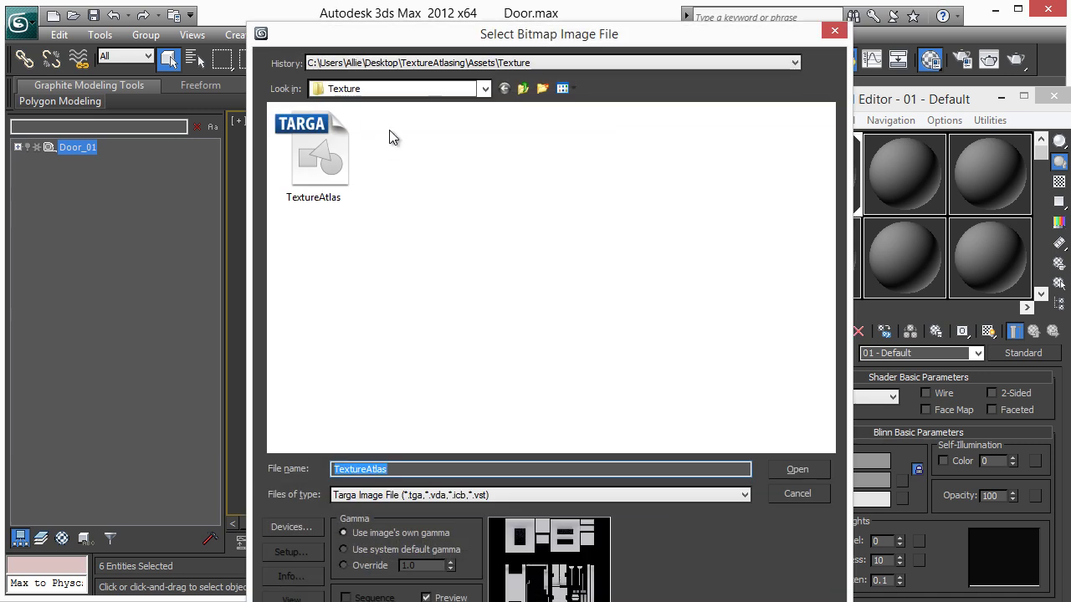
click(338, 161)
click(796, 470)
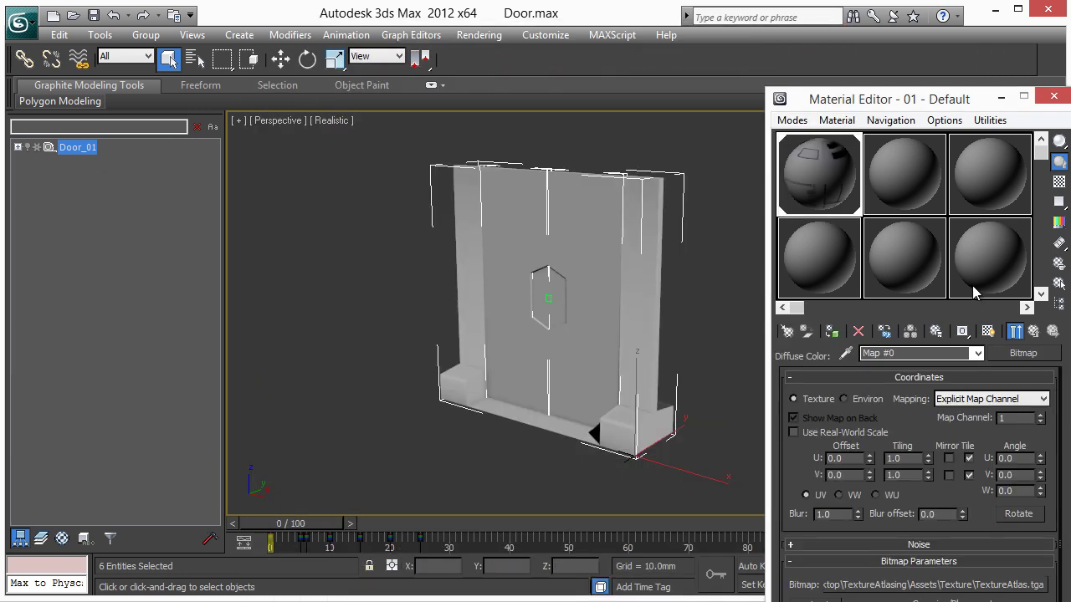
click(1033, 331)
click(987, 331)
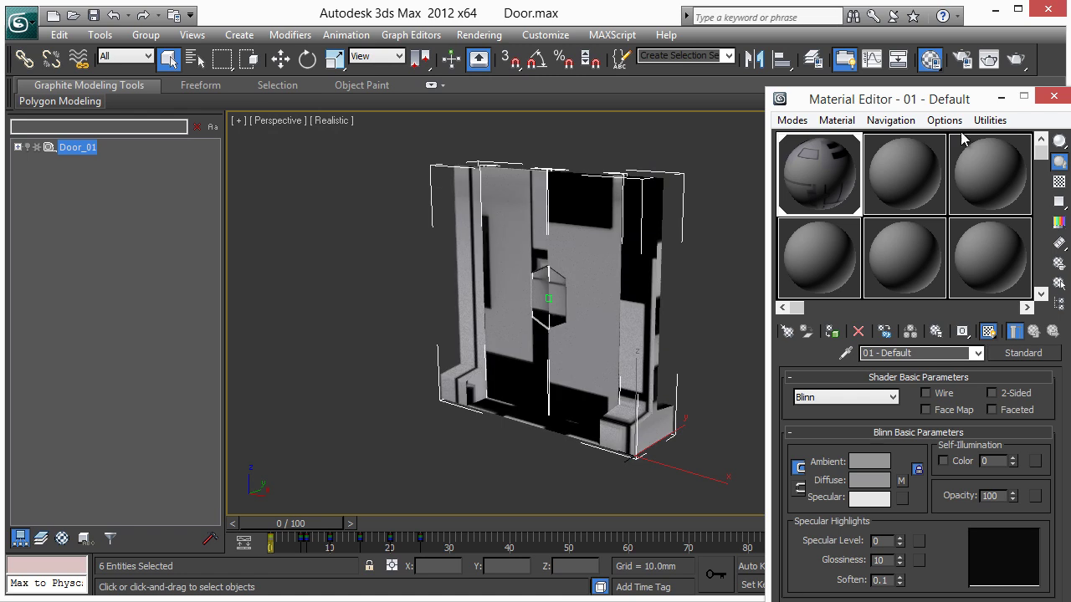
- Select the Frame and both door leaves and add an Unwrap UVW modifier to them
key(m)
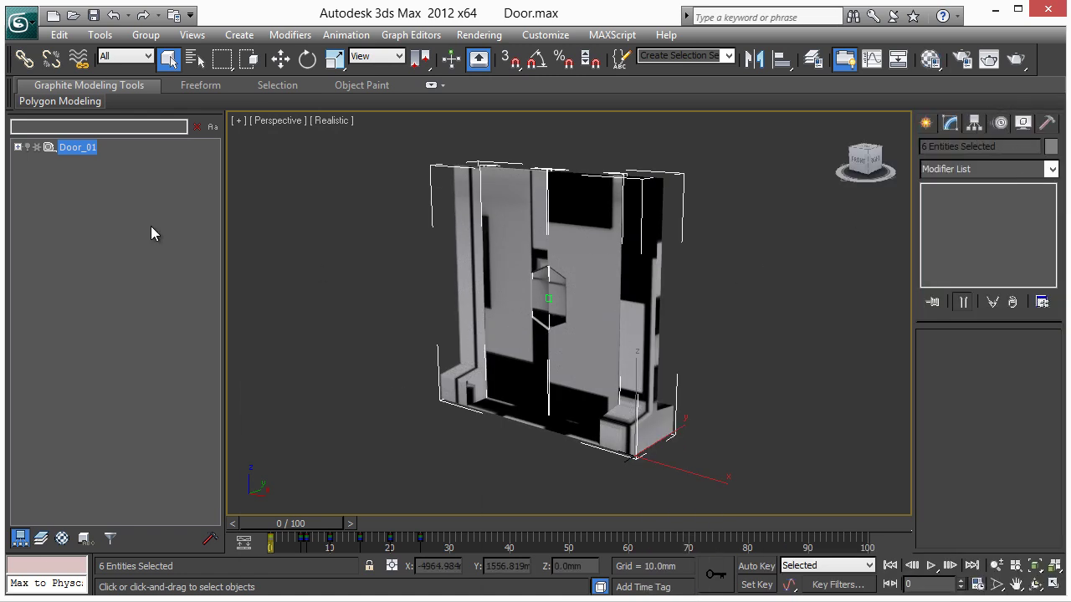
click(546, 305)
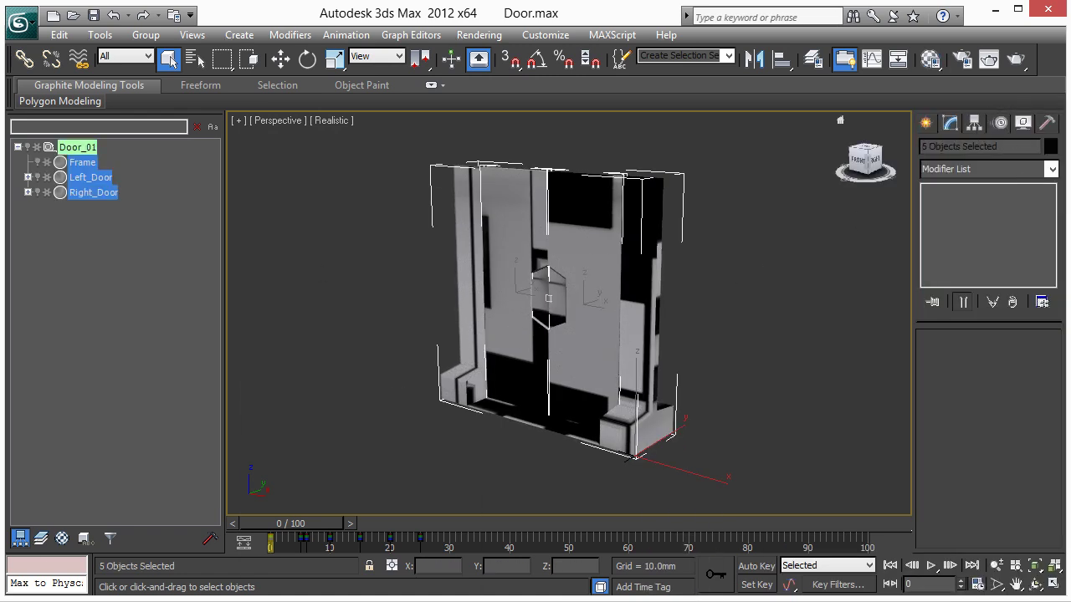
click(1051, 169)
scroll(983, 385, down, 15)
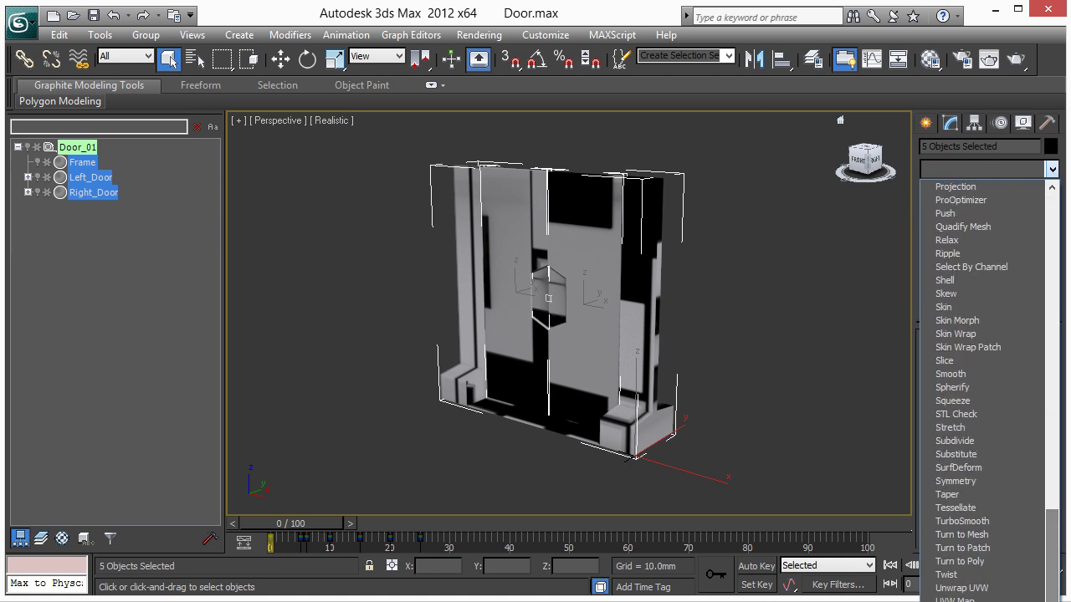
click(962, 588)
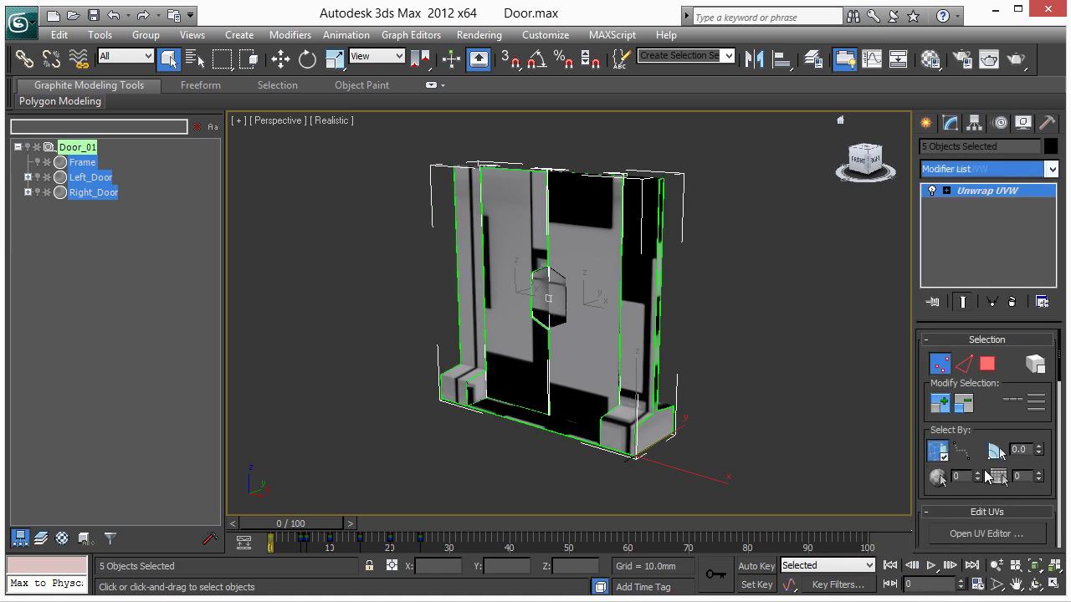
- Open the UV editor with the TextureAtlas image shown as its background
click(976, 535)
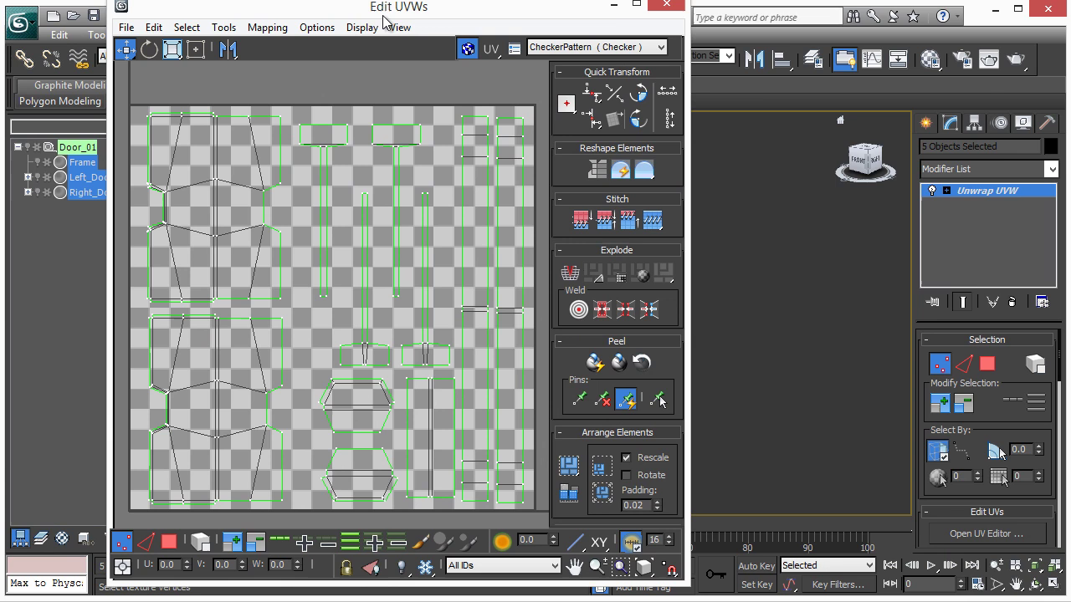
drag(383, 17, 393, 19)
click(606, 50)
click(602, 82)
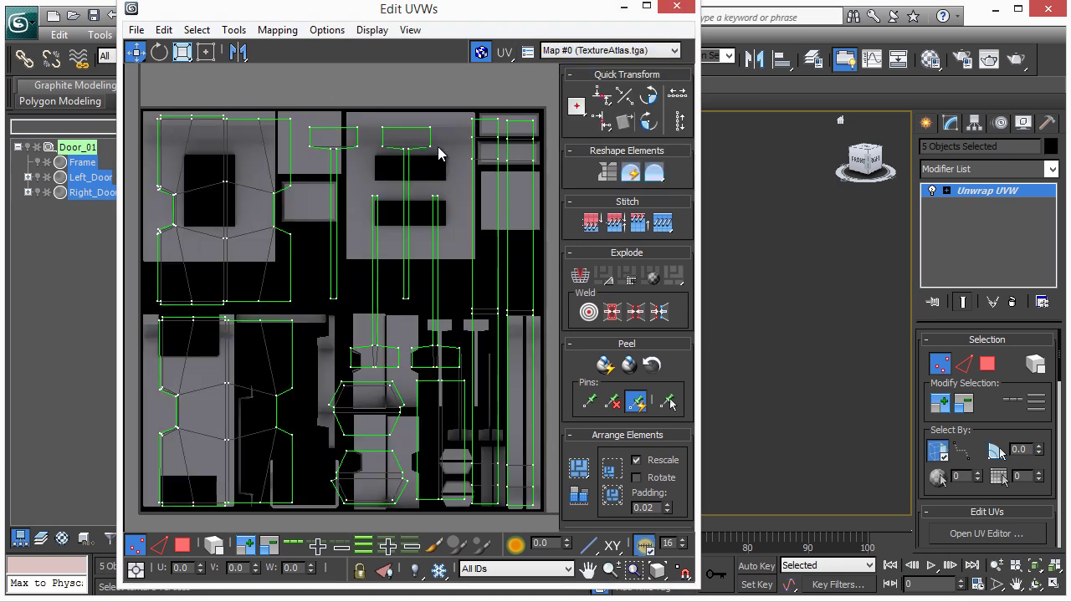
- Select all UV polygons and Freeform-scale them into the atlas's lower-right quarter
click(183, 544)
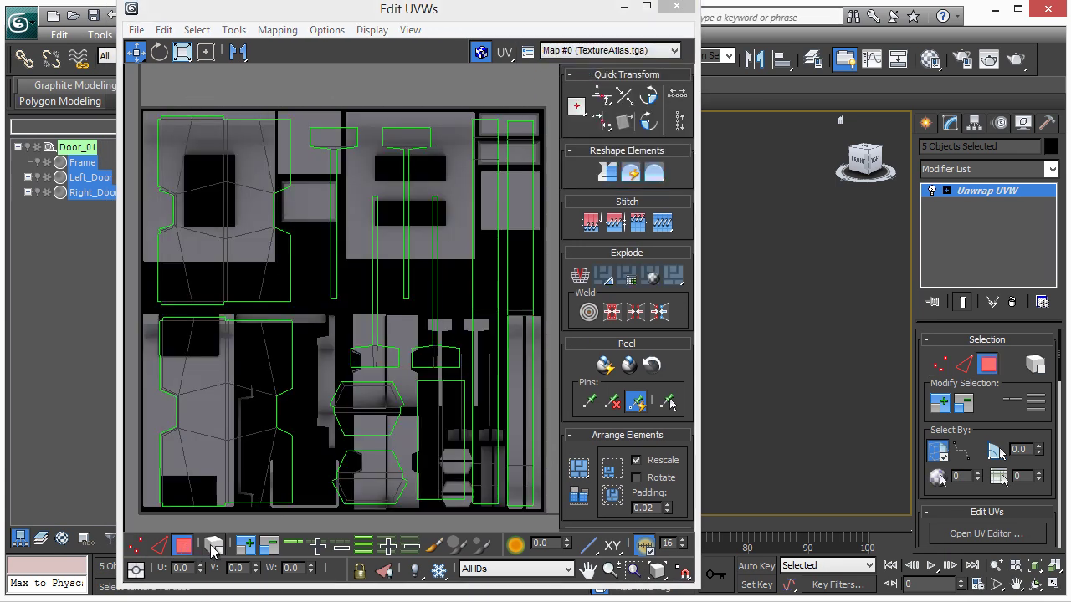
scroll(279, 363, down, 4)
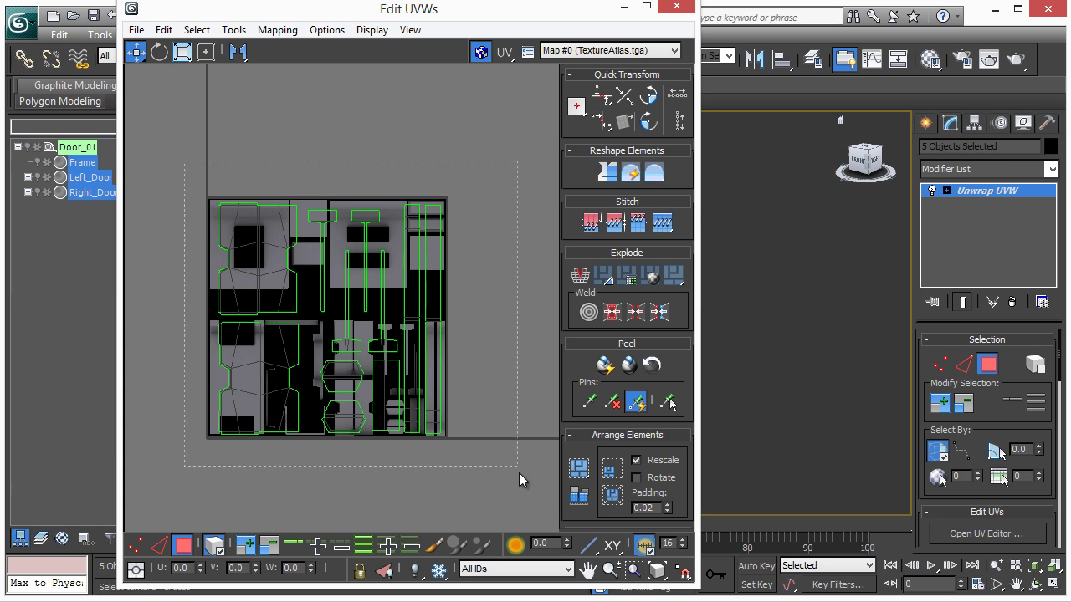
key(ctrl+a)
click(183, 52)
click(239, 311)
key(ctrl+a)
click(206, 52)
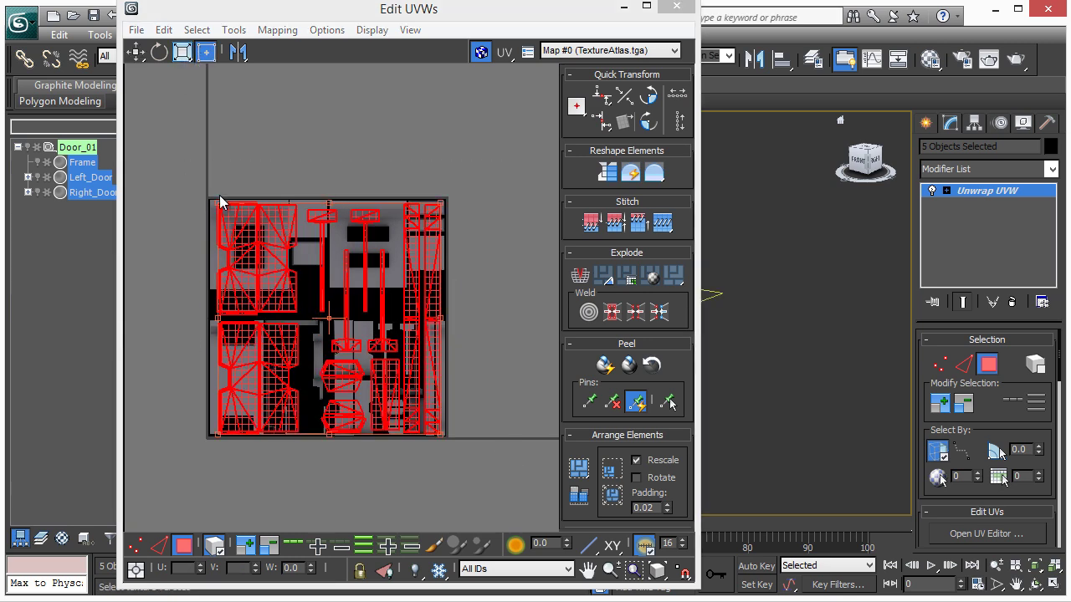
drag(219, 203, 332, 318)
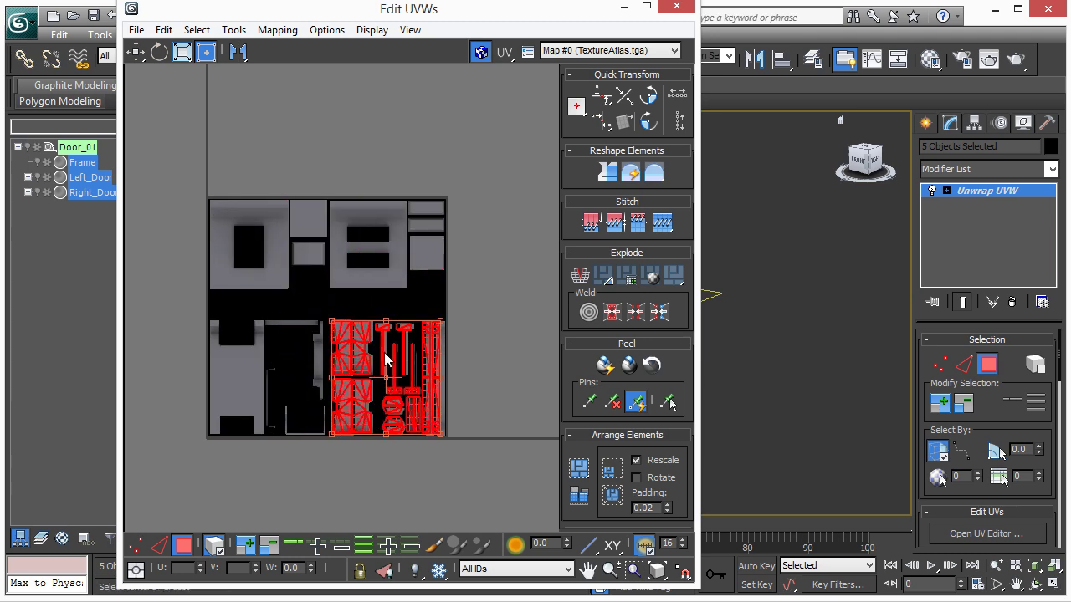
- Fine-tune the position and size of the door's UV clusters on the atlas
scroll(382, 349, up, 5)
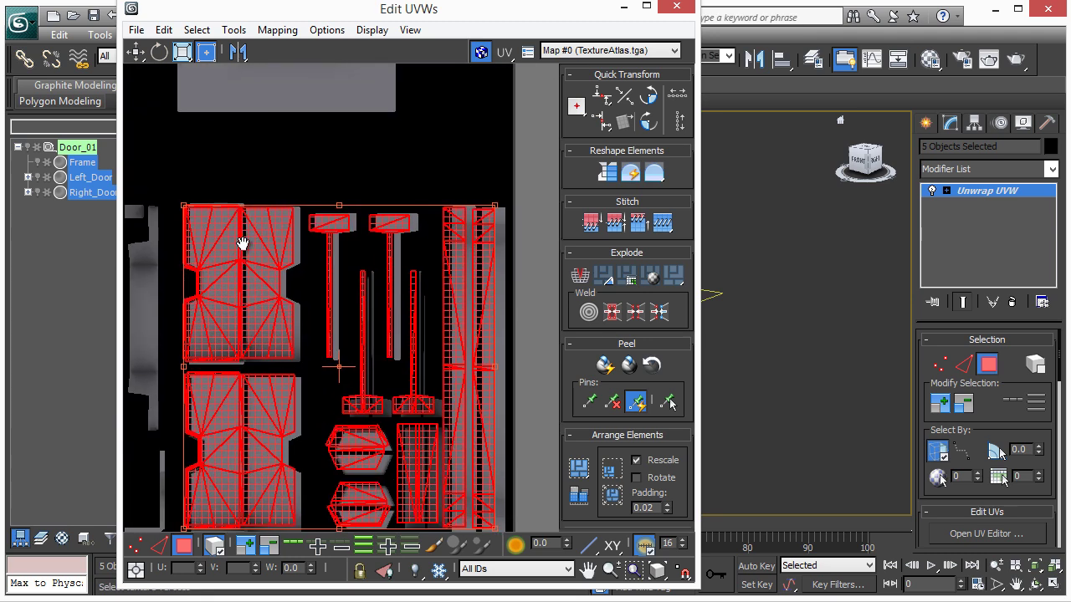
drag(244, 265, 249, 264)
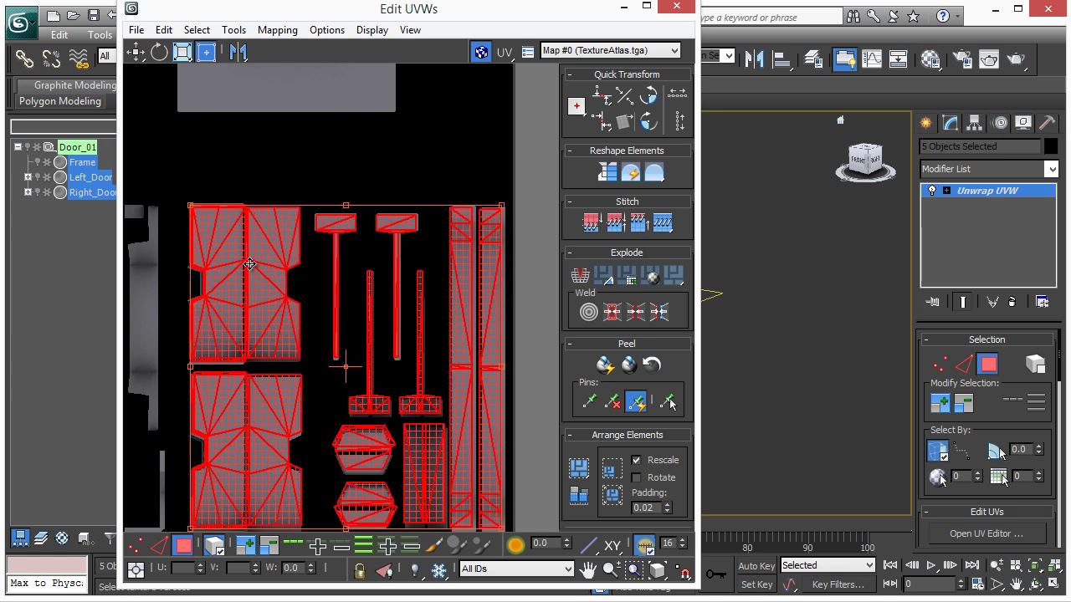
drag(192, 207, 198, 209)
drag(220, 255, 220, 253)
middle_drag(355, 422, 378, 346)
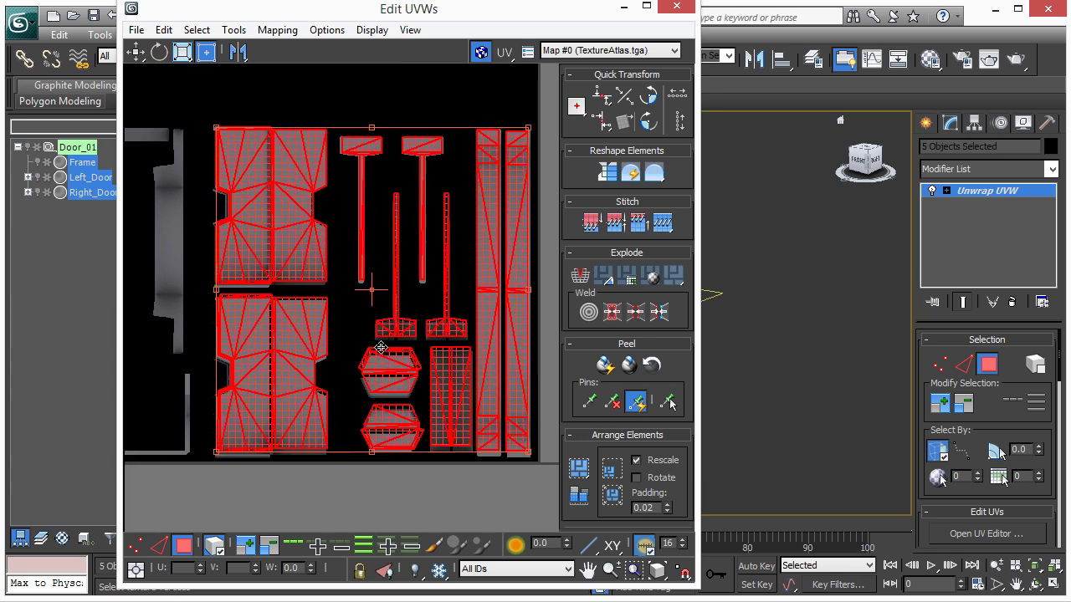
- Move the upper and lower hexagon UV clusters slightly down on the atlas
key(q)
click(355, 393)
scroll(355, 393, up, 2)
click(375, 368)
drag(381, 368, 380, 373)
click(383, 442)
drag(383, 441, 389, 455)
- Check the two tall UV strips, then nudge the thin stem islands slightly downward
scroll(321, 376, down, 3)
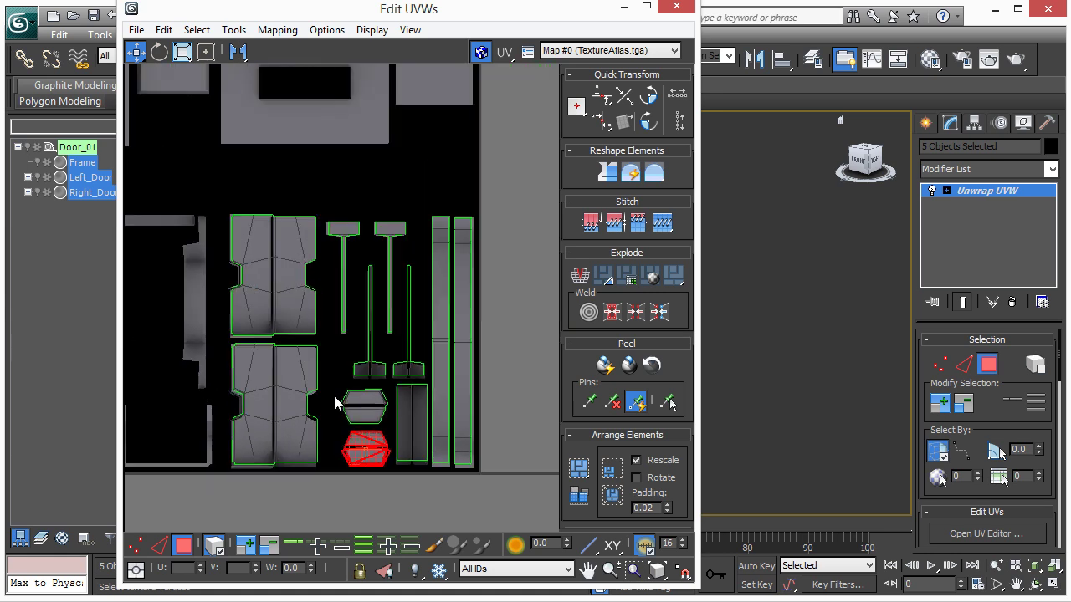
scroll(232, 295, up, 4)
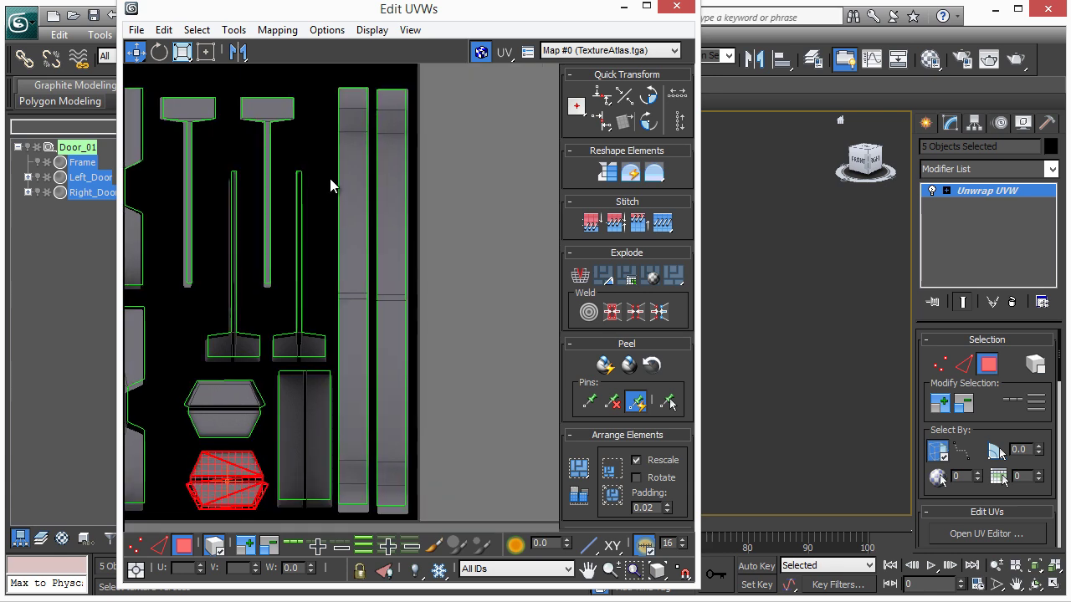
click(390, 266)
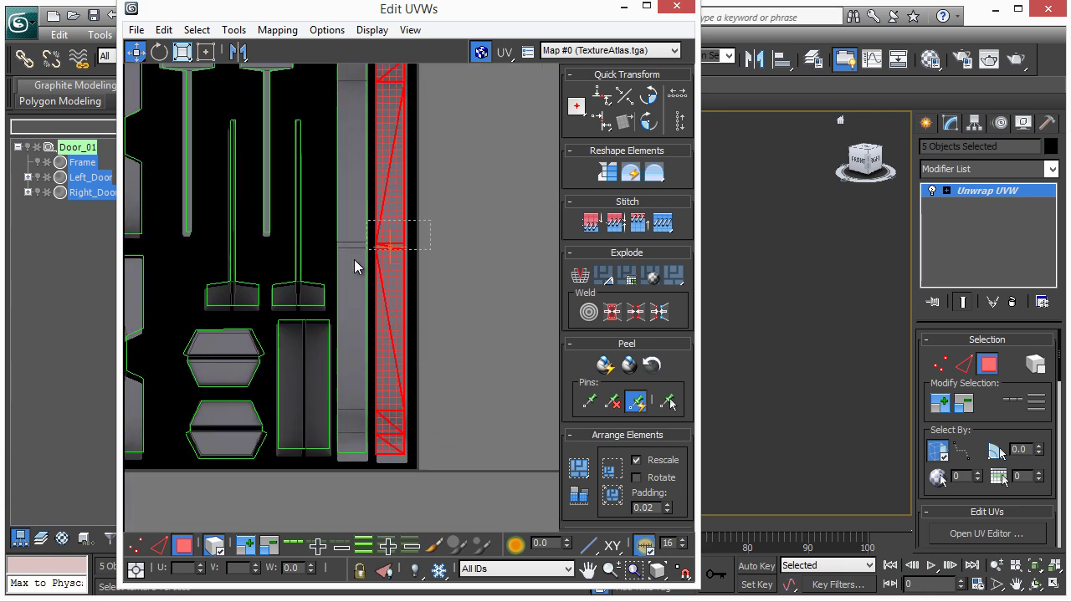
ctrl+click(351, 278)
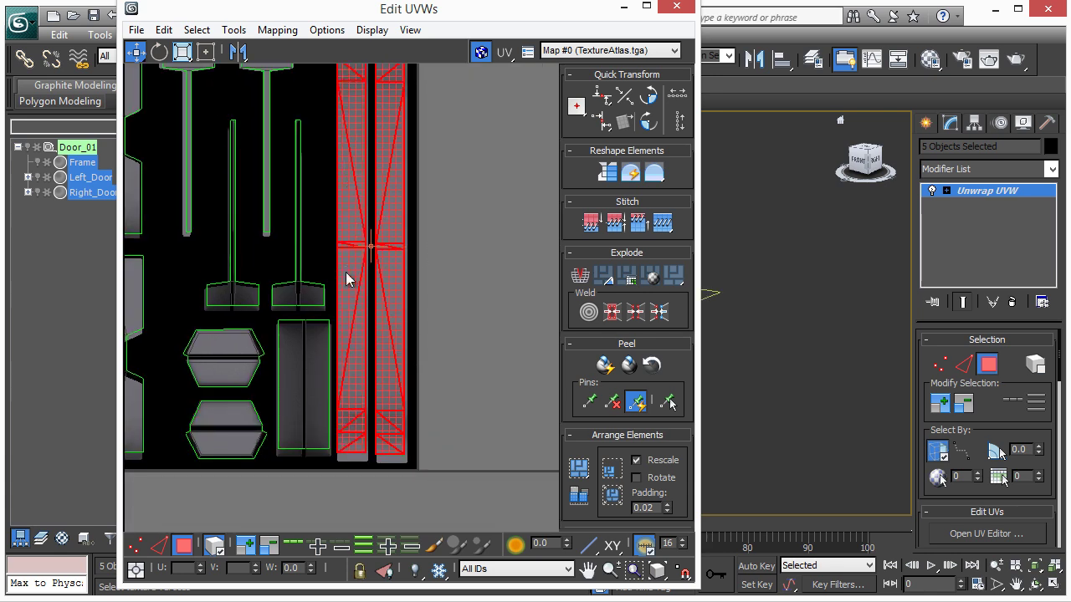
click(409, 292)
click(381, 304)
middle_drag(293, 259, 340, 297)
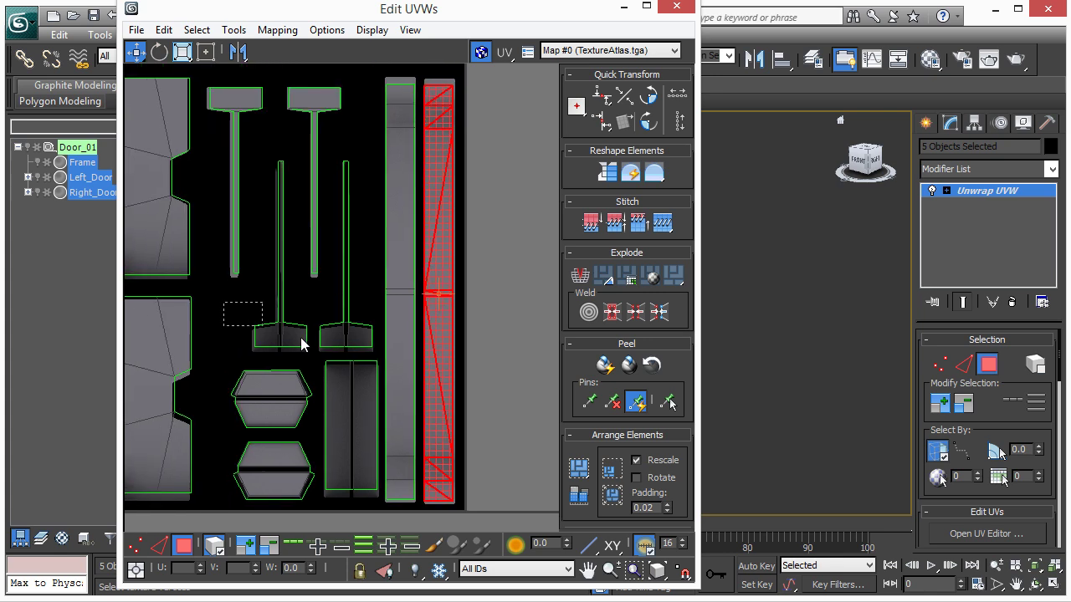
click(351, 337)
drag(351, 337, 351, 339)
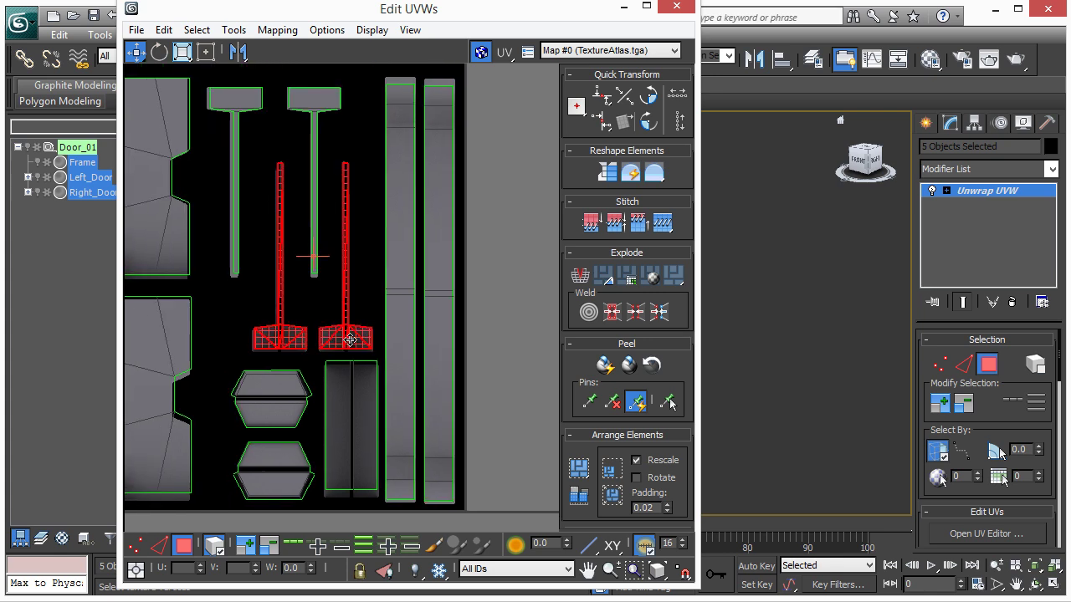
- Inspect the dark rectangular island below the stems, then deselect it and close the UV editor
click(337, 383)
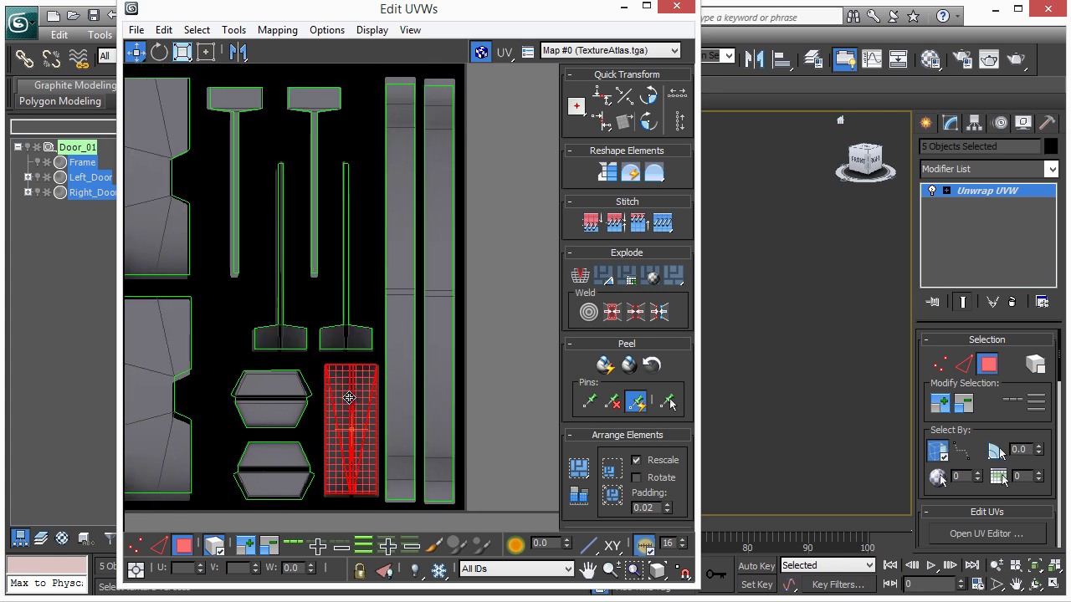
scroll(318, 368, down, 3)
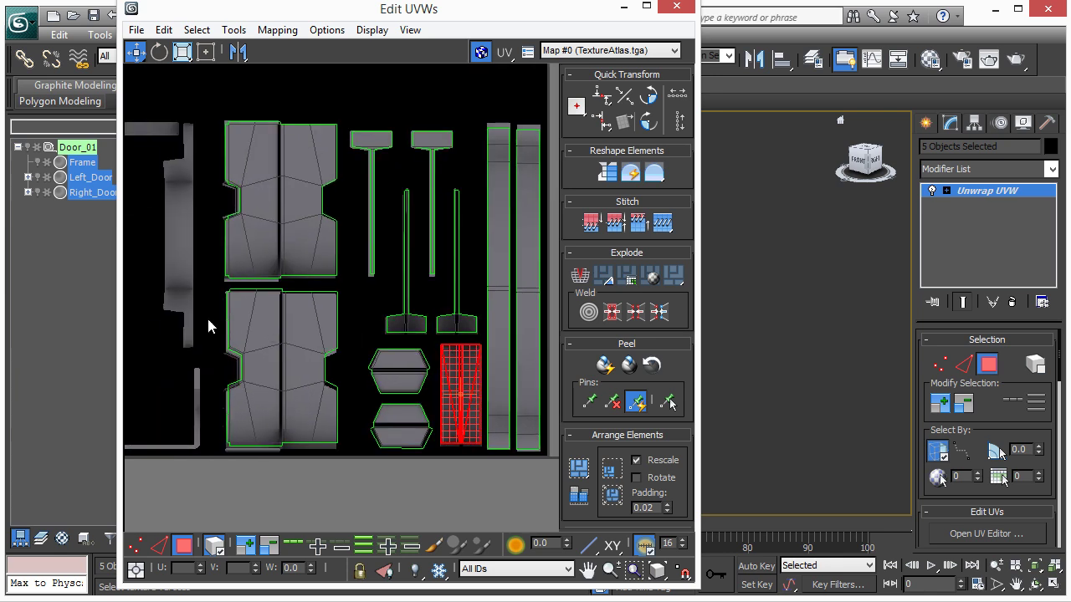
scroll(242, 299, down, 2)
click(346, 138)
scroll(332, 234, down, 2)
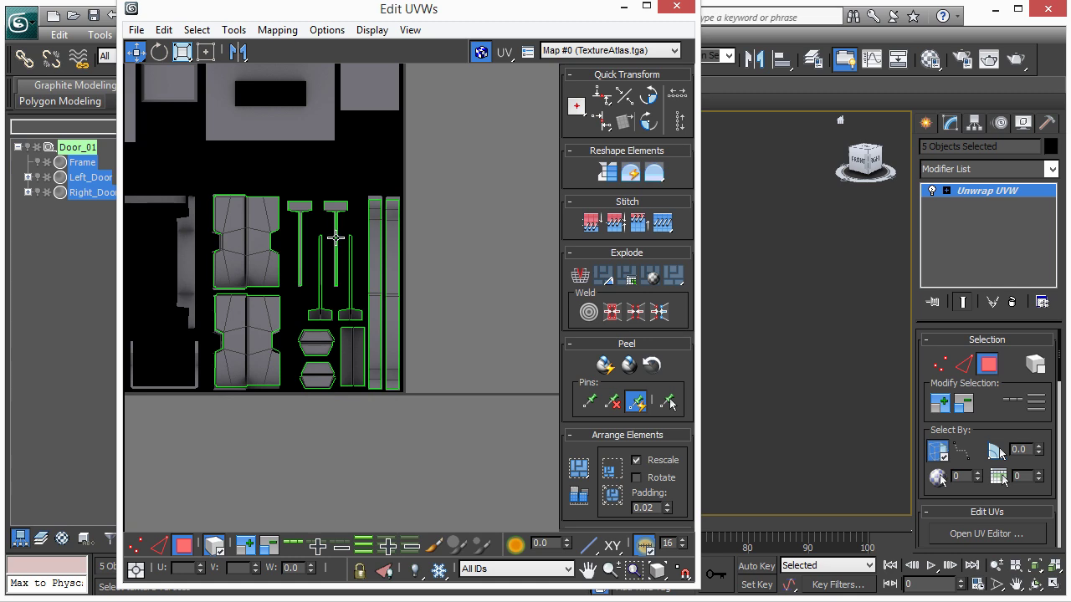
scroll(432, 265, down, 1)
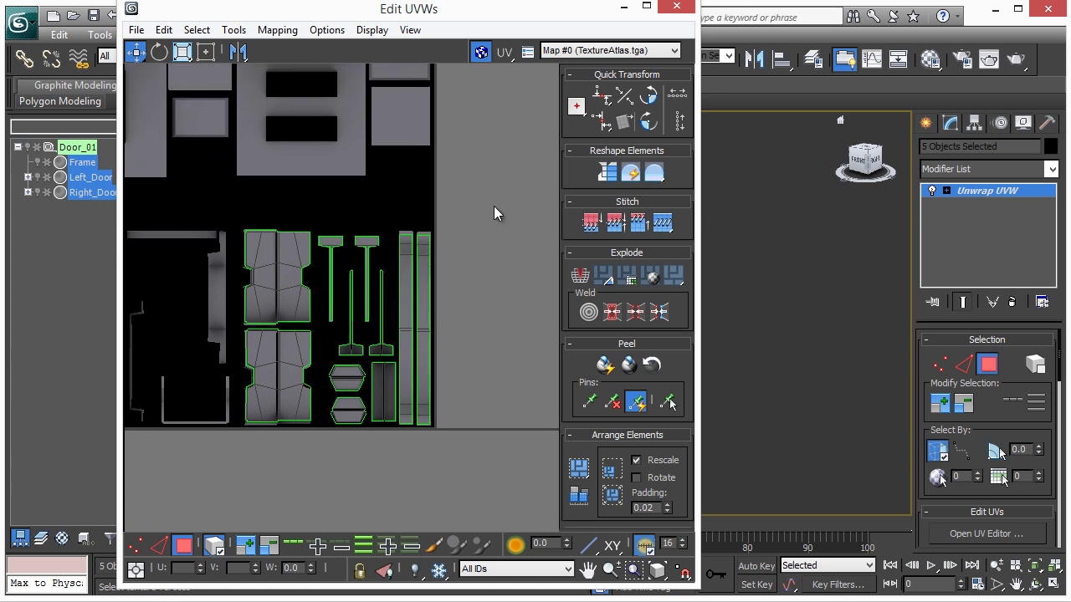
click(678, 7)
- Collapse All on the Unwrap UVW modifier to bake the UVs into the door meshes
right_click(925, 194)
click(941, 365)
click(611, 357)
click(719, 363)
scroll(694, 347, down, 2)
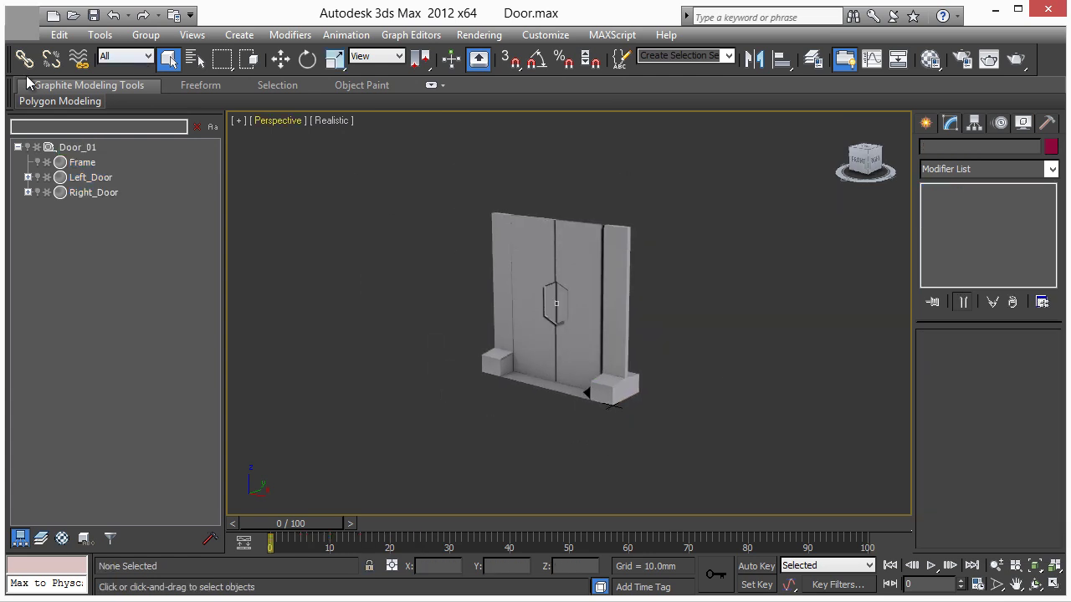
click(19, 22)
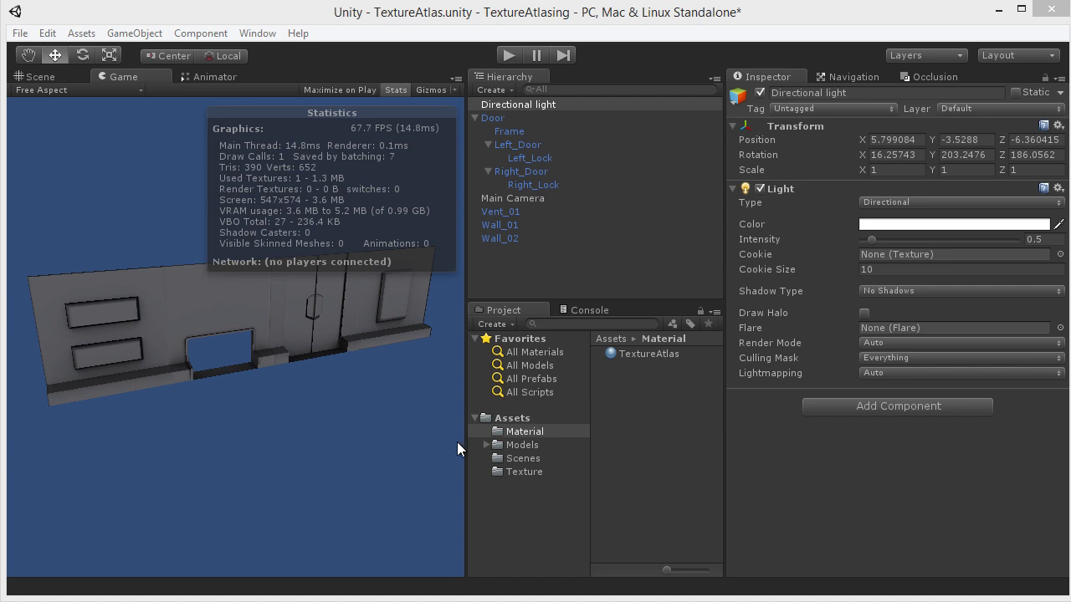
- Browse the Material folder, then the Texture folder to list the TextureAtlas texture
click(523, 430)
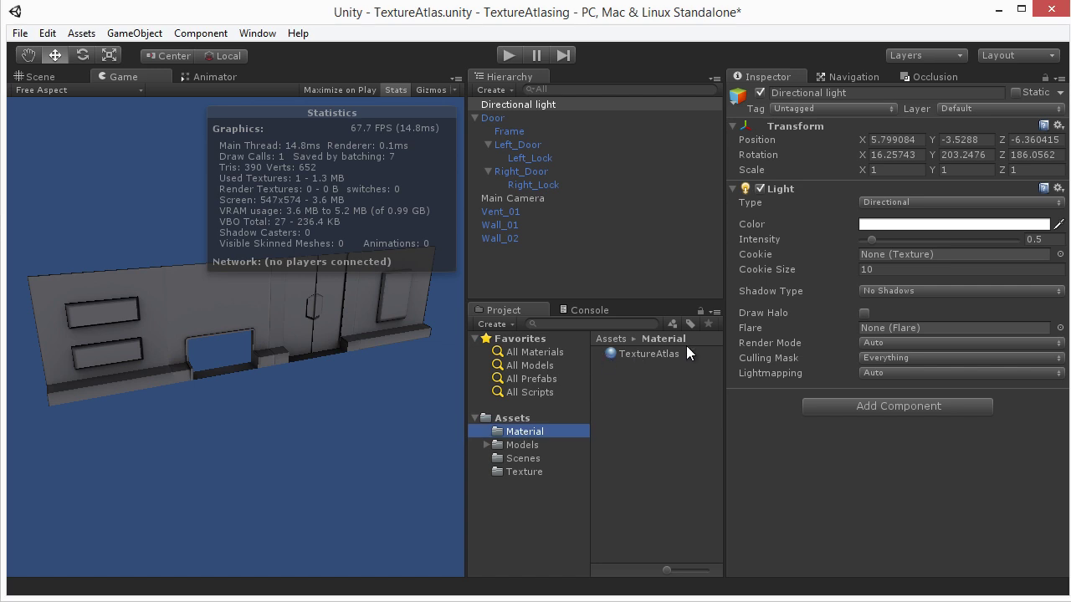
click(513, 471)
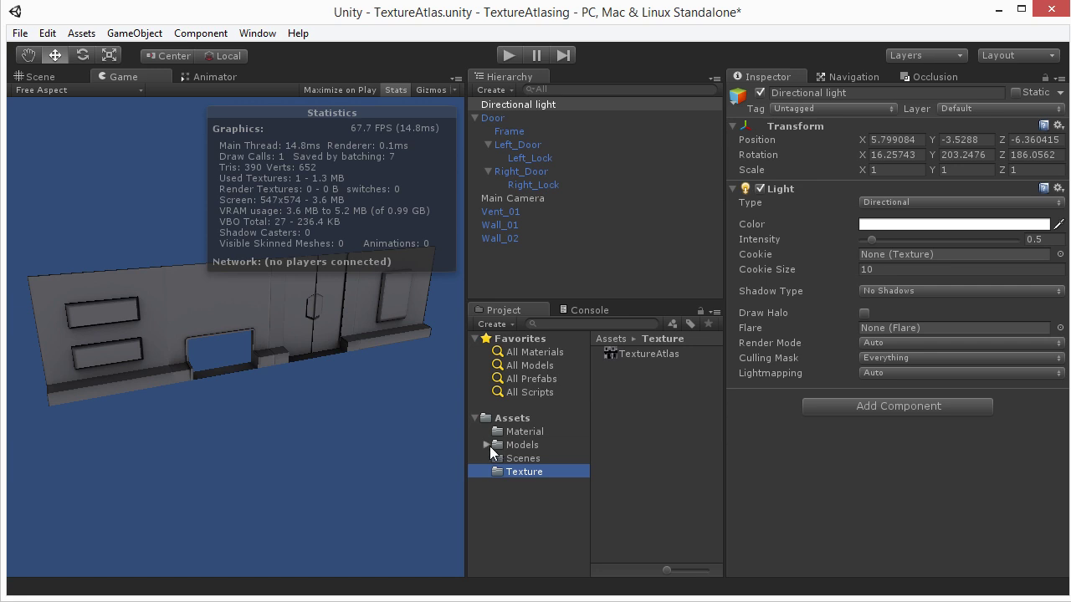
- Show the Door model's Materials import settings: naming by base texture name, project-wide material search
click(488, 445)
click(523, 459)
click(628, 356)
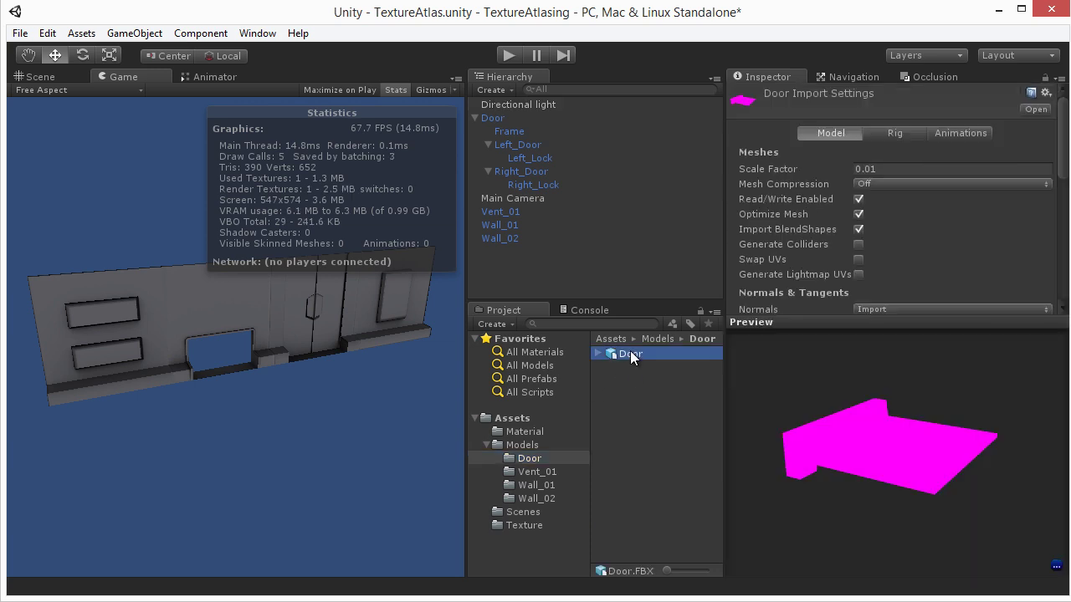
scroll(870, 224, down, 3)
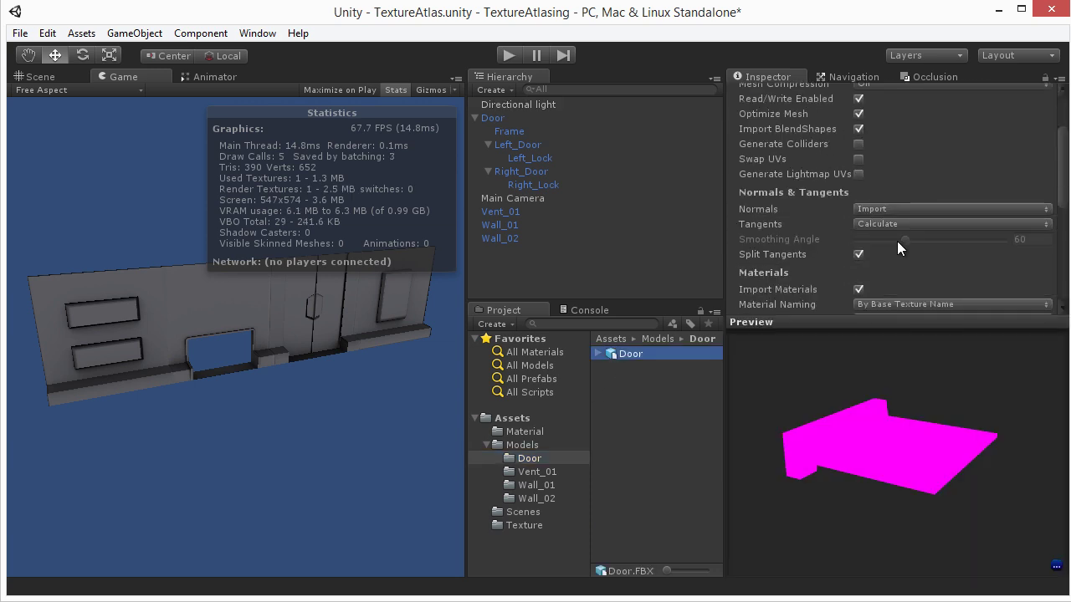
scroll(895, 240, down, 3)
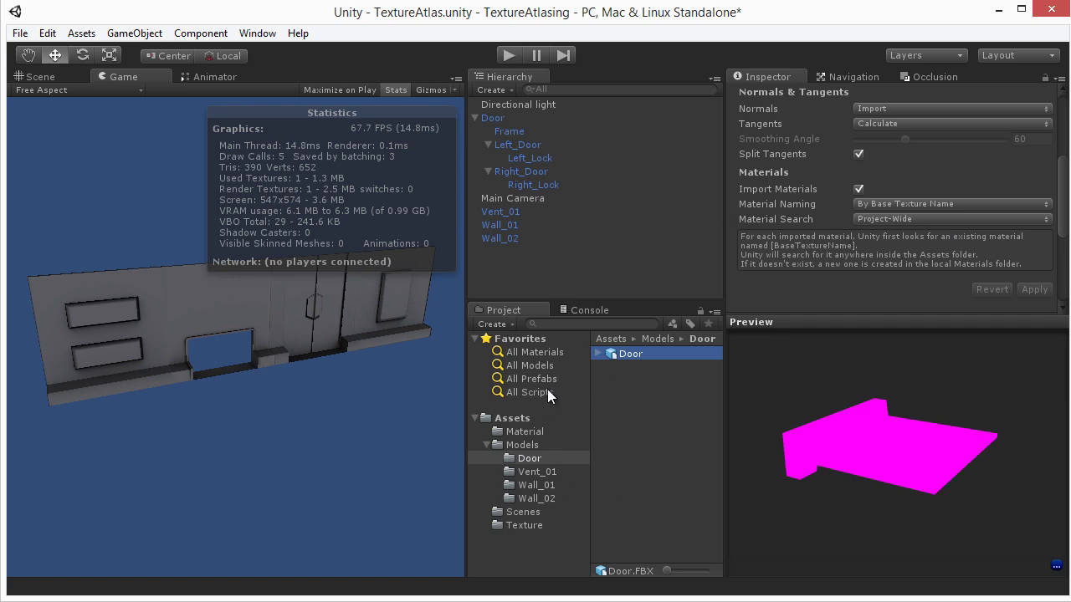
click(486, 445)
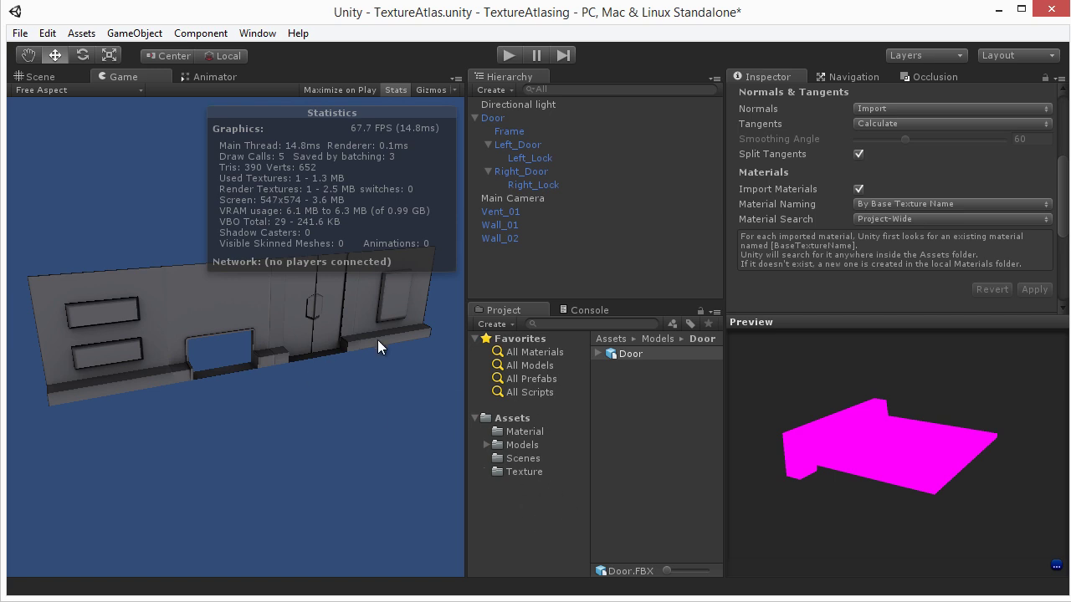
- In the Scene view, select Vent_01, Wall_01, Wall_02 and the Door to compare their materials
click(65, 76)
click(160, 349)
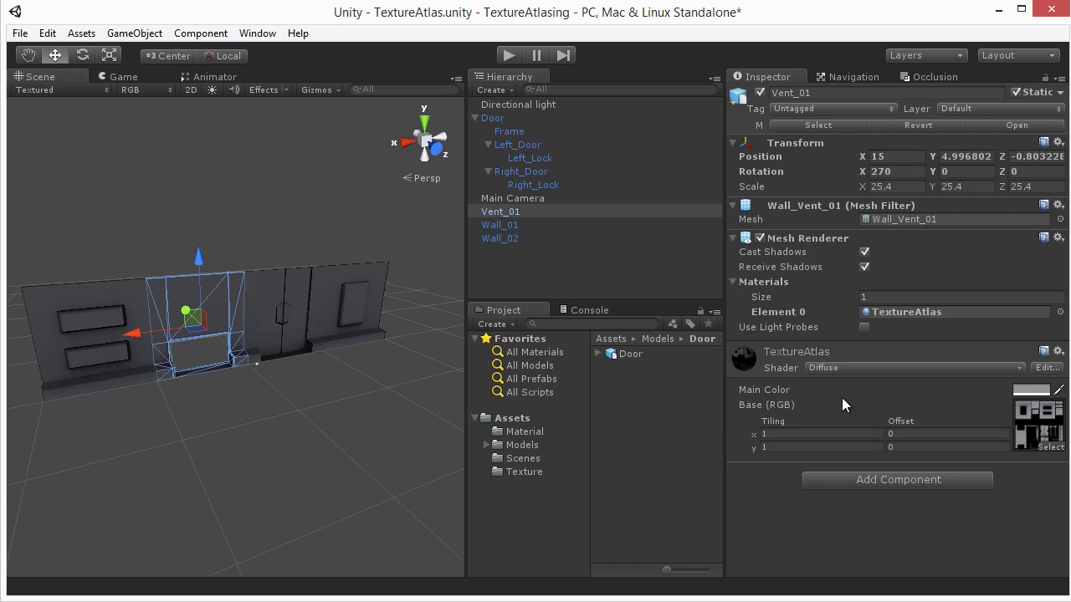
click(340, 291)
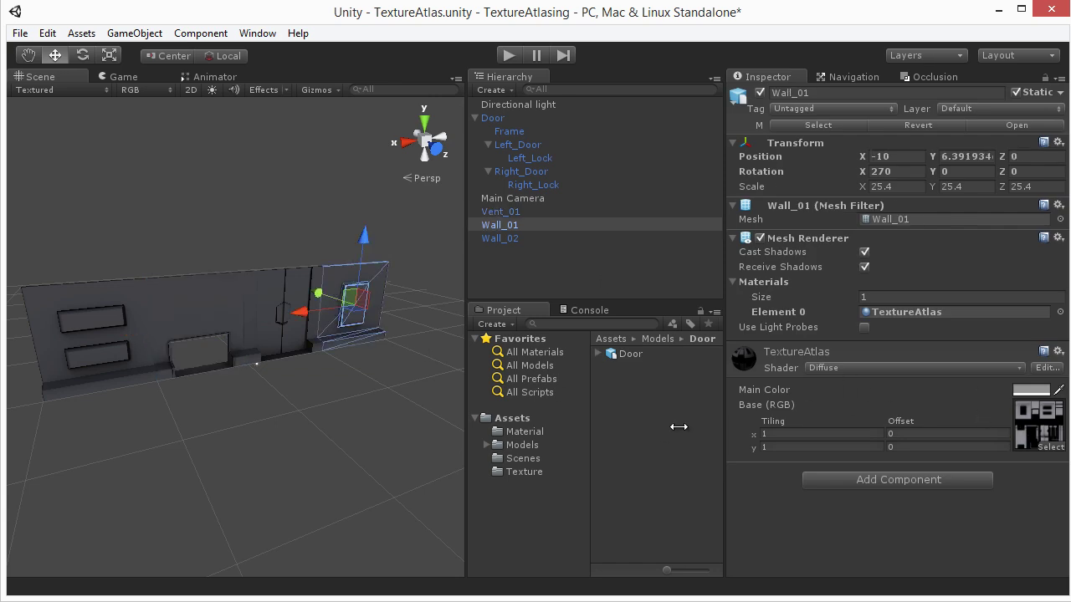
click(45, 307)
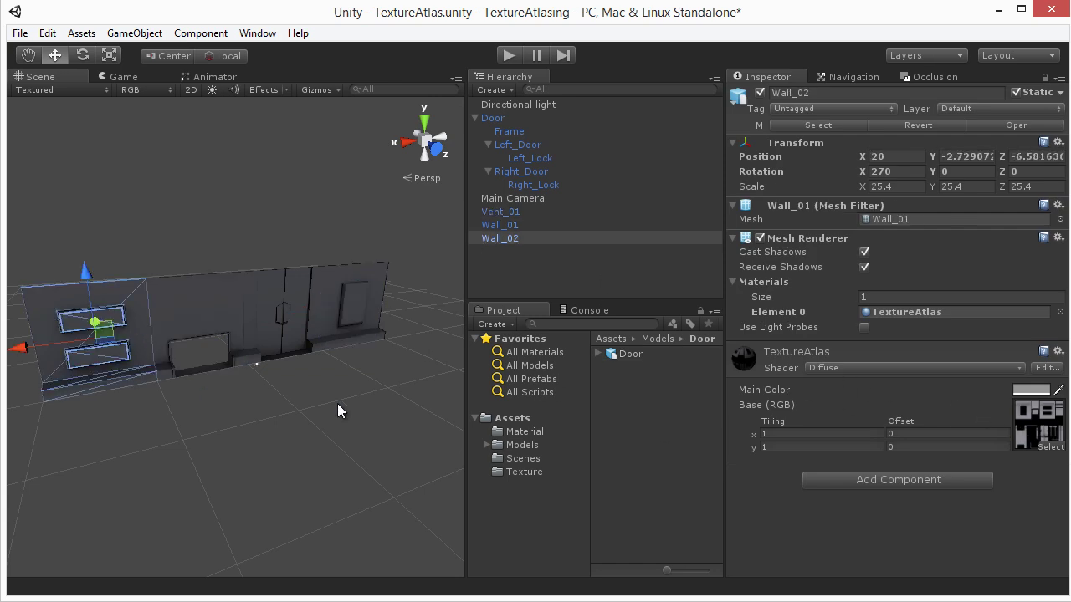
click(339, 314)
shift+click(182, 321)
shift+click(100, 314)
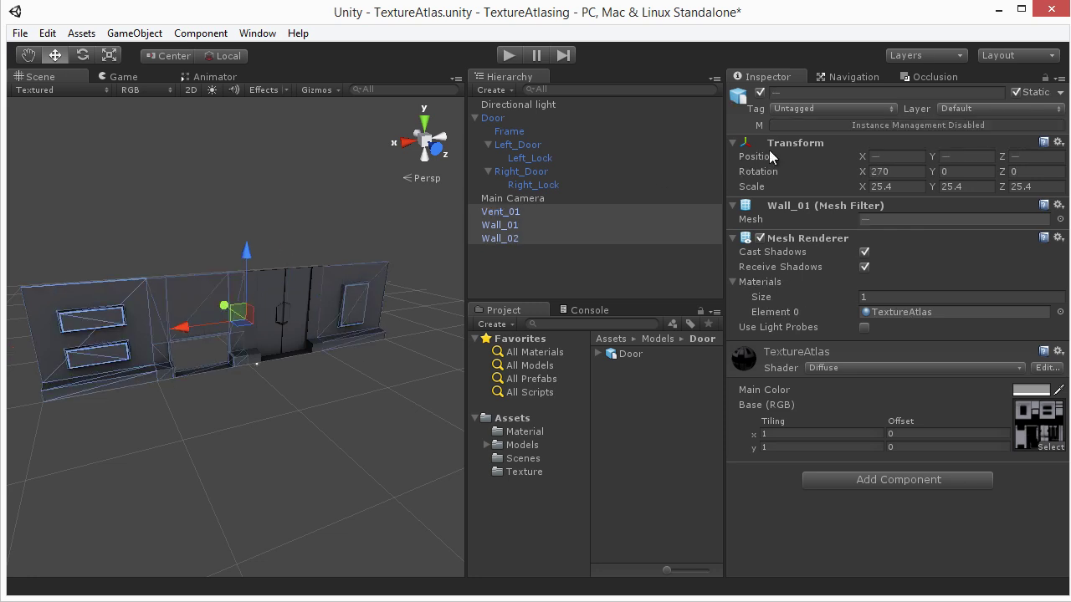
click(284, 322)
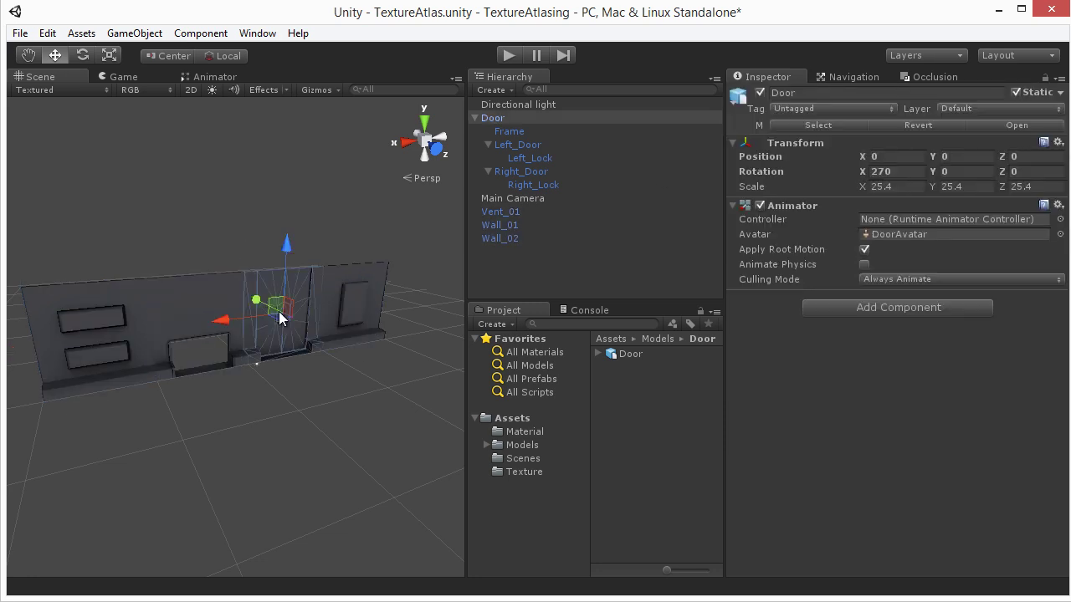
click(349, 315)
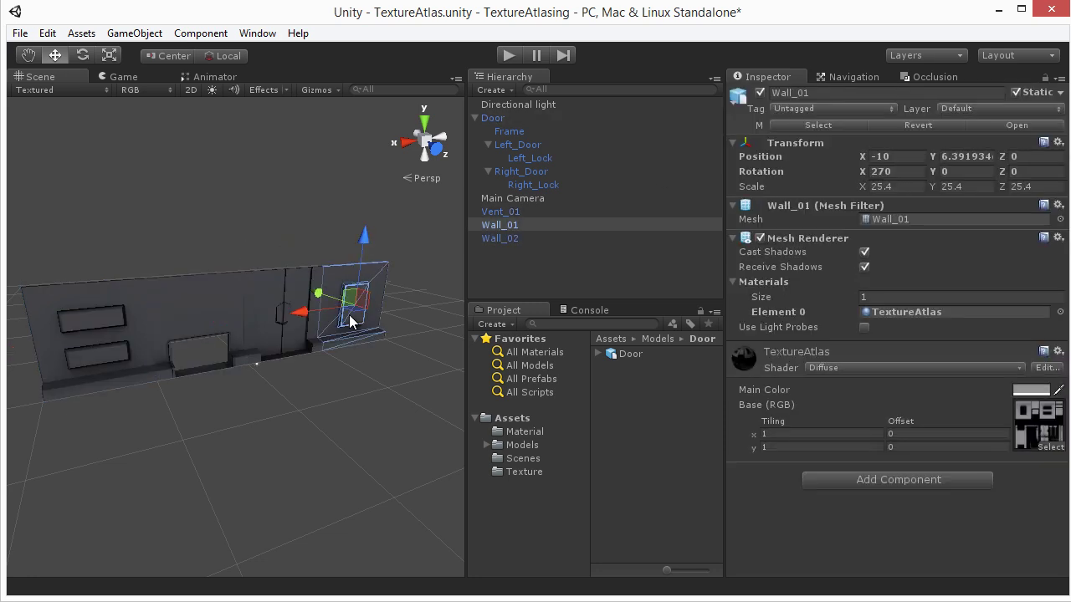
- Inspect the TextureAtlas texture in the Texture folder, then clear the selection
click(525, 472)
click(635, 355)
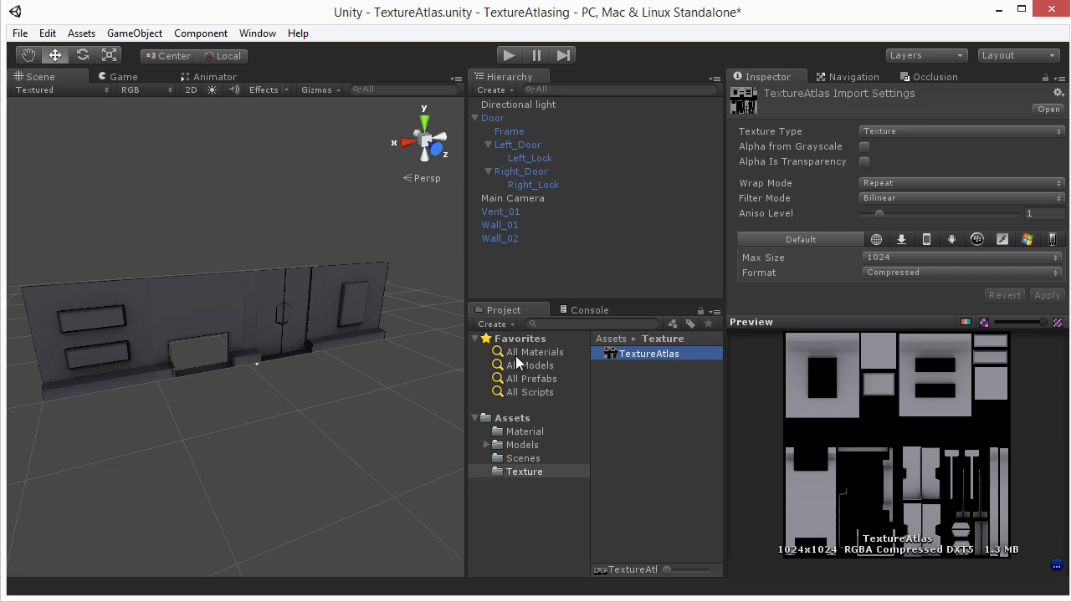
click(280, 206)
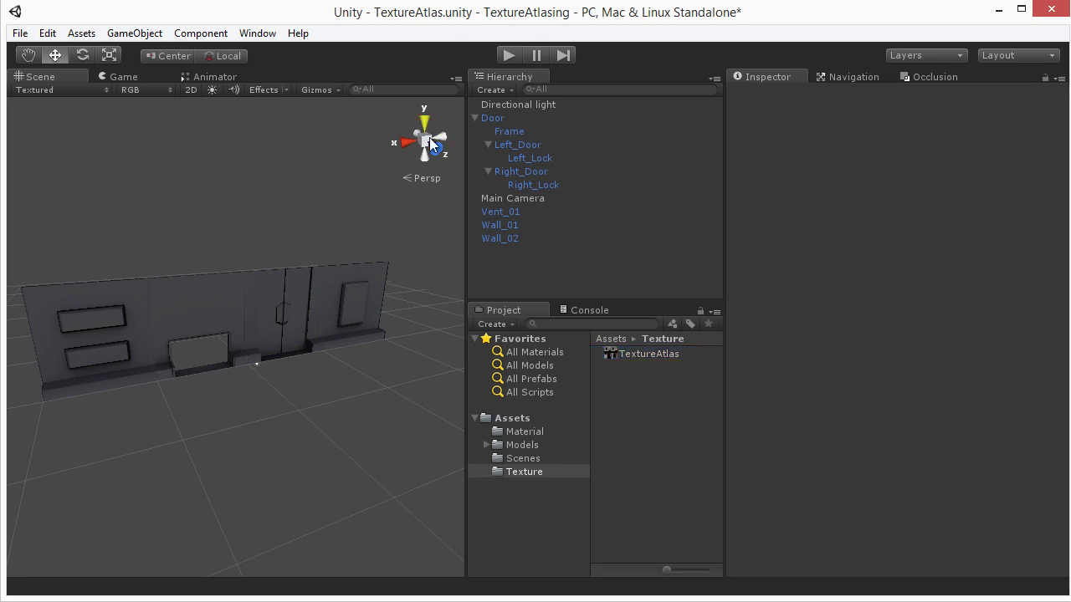
- Play the scene in the Game view to read draw calls and batching savings in Statistics
click(125, 76)
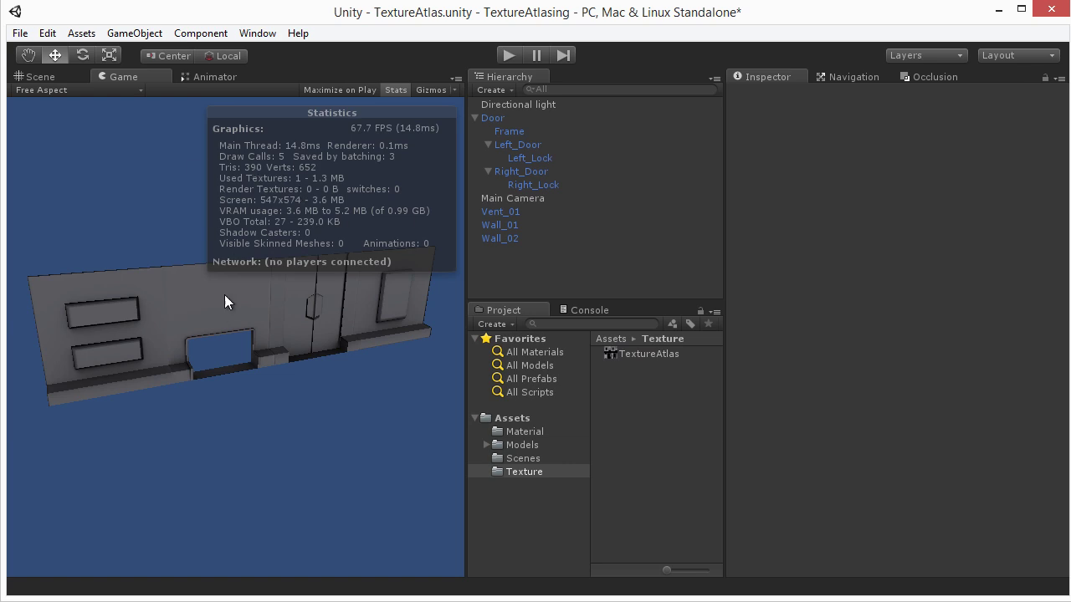
click(510, 55)
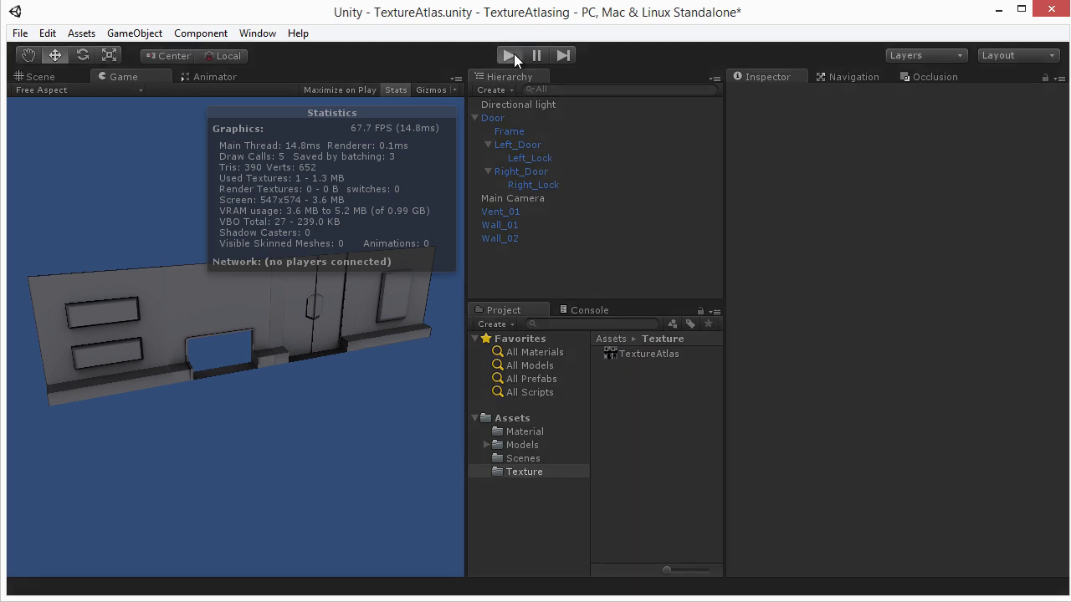